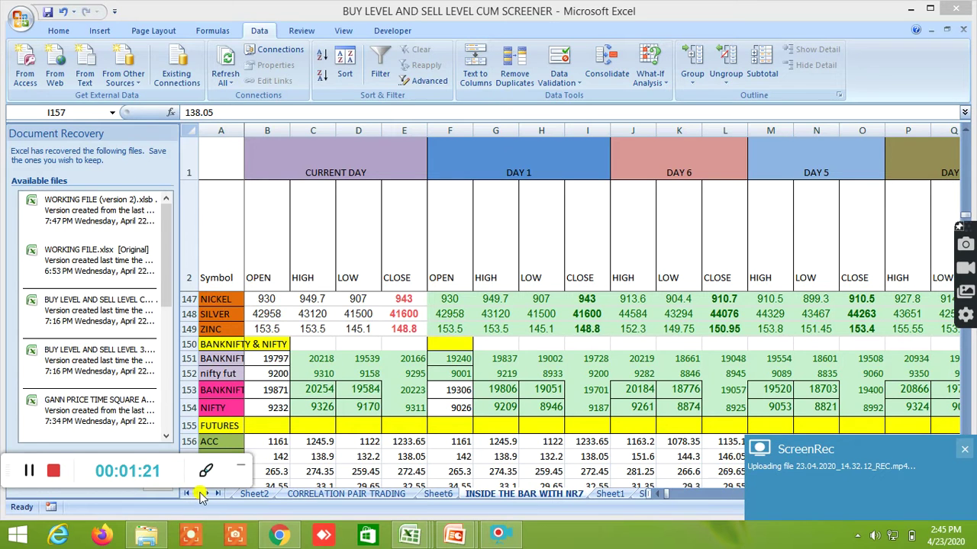
- Open the ALLBUY SELL LEVELSCUM SCREENER1 sheet
drag(11, 467, 77, 119)
click(198, 494)
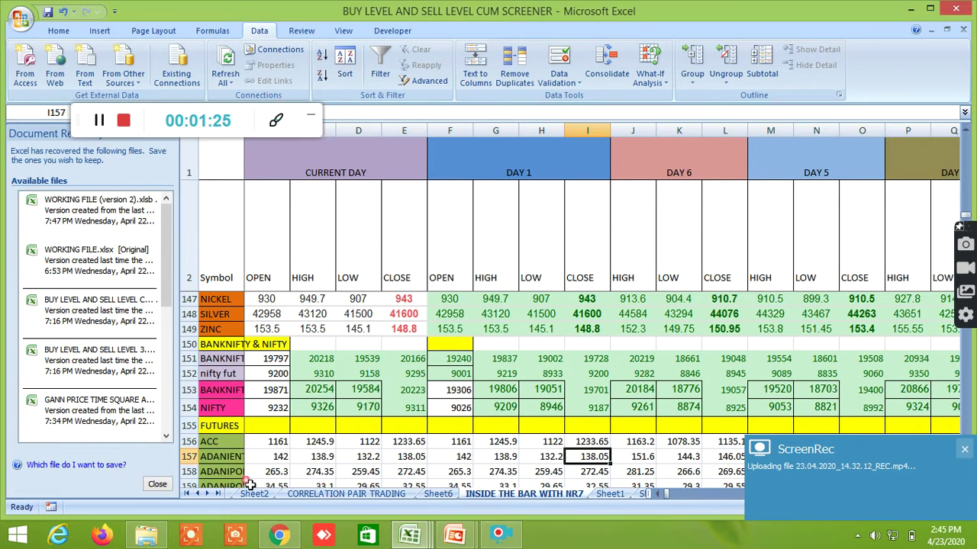
click(966, 456)
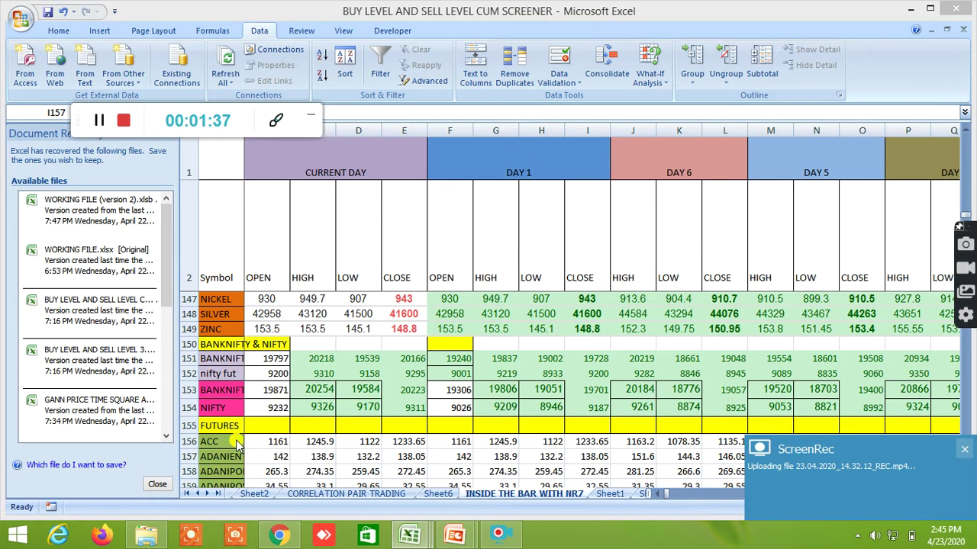
click(202, 495)
click(202, 495)
click(202, 495)
click(202, 494)
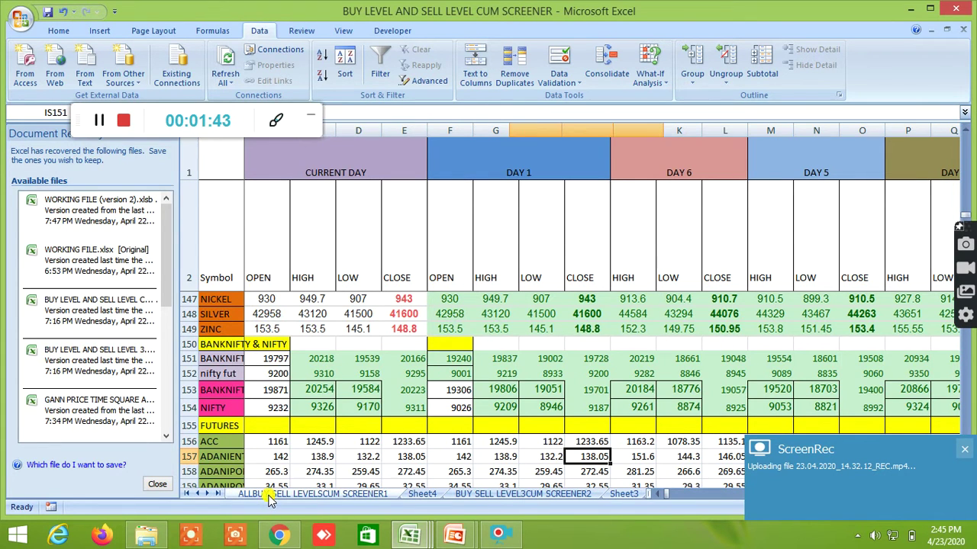
click(269, 494)
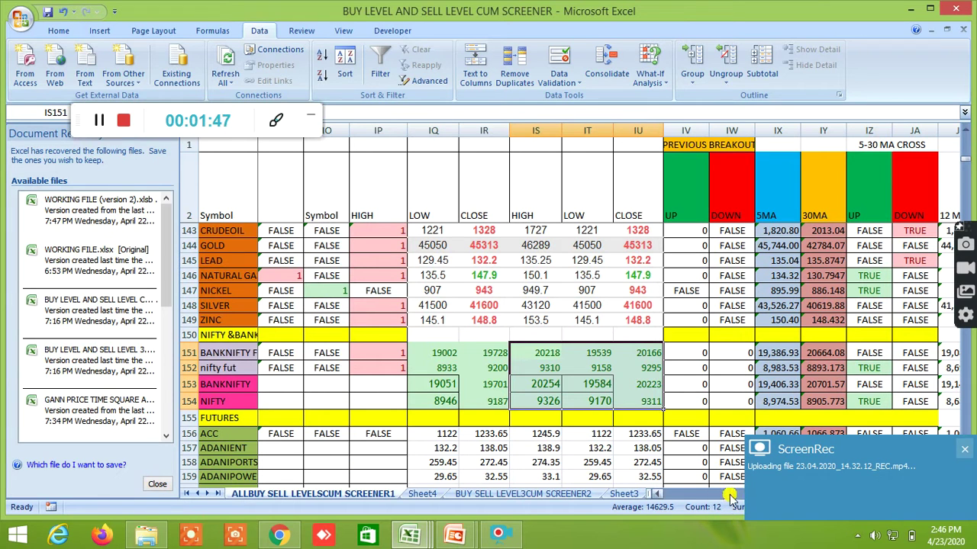
- Dismiss the upload notification and bring the sheet's first HIGH, LOW and CLOSE columns into view
click(964, 456)
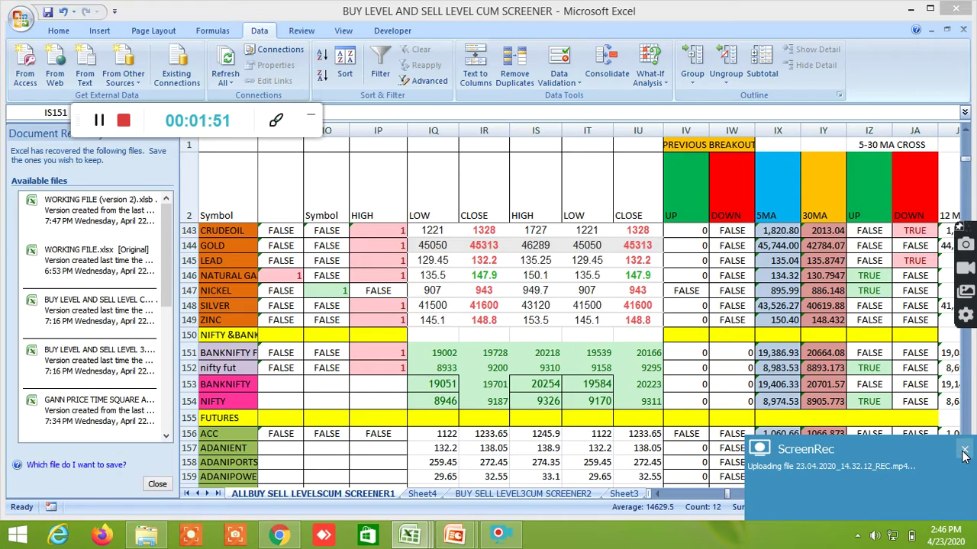
click(964, 456)
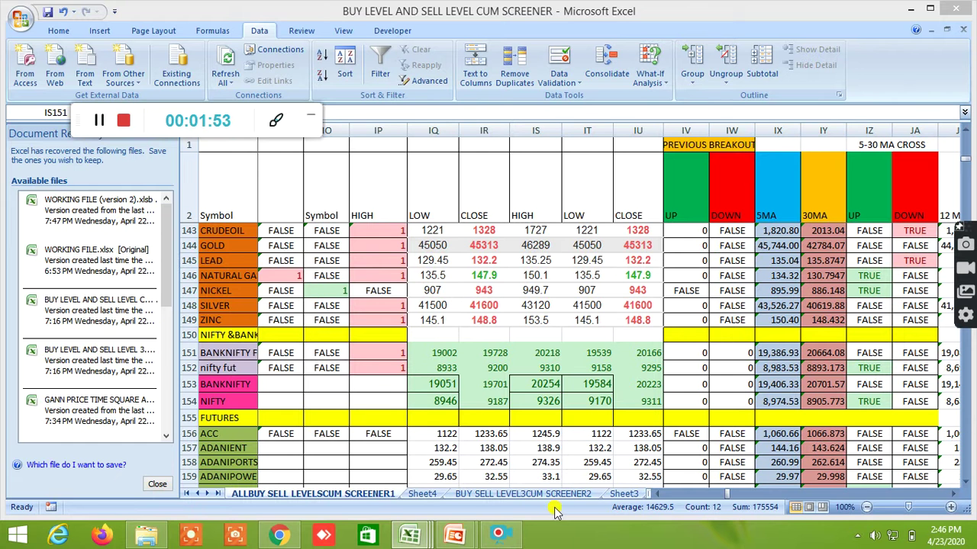
click(726, 494)
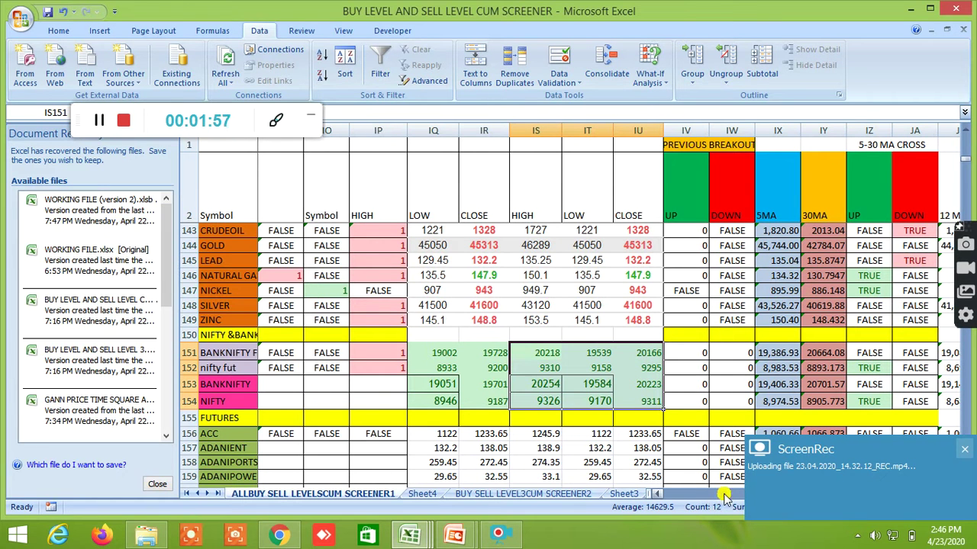
mouse_move(727, 496)
mouse_down()
mouse_move(687, 501)
mouse_move(714, 500)
mouse_up()
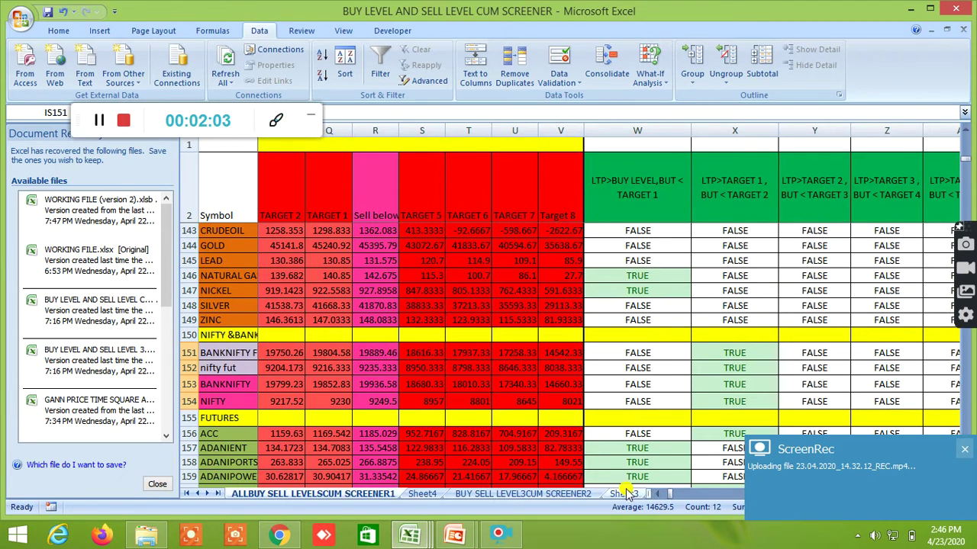
drag(672, 497, 654, 497)
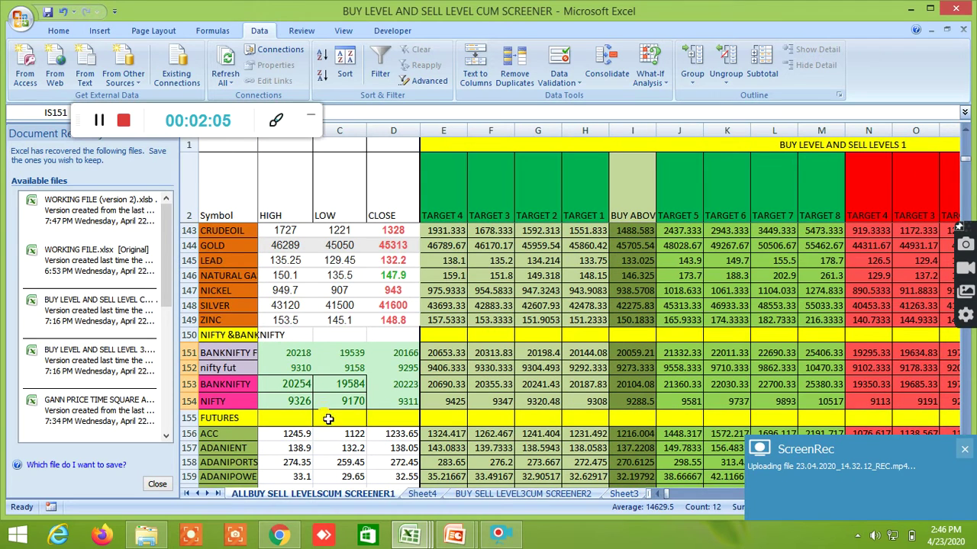
- Check NIFTY's day range on the TradingView page in Chrome and return to the BUY LEVEL AND SELL LEVEL CUM SCREENER workbook
click(281, 535)
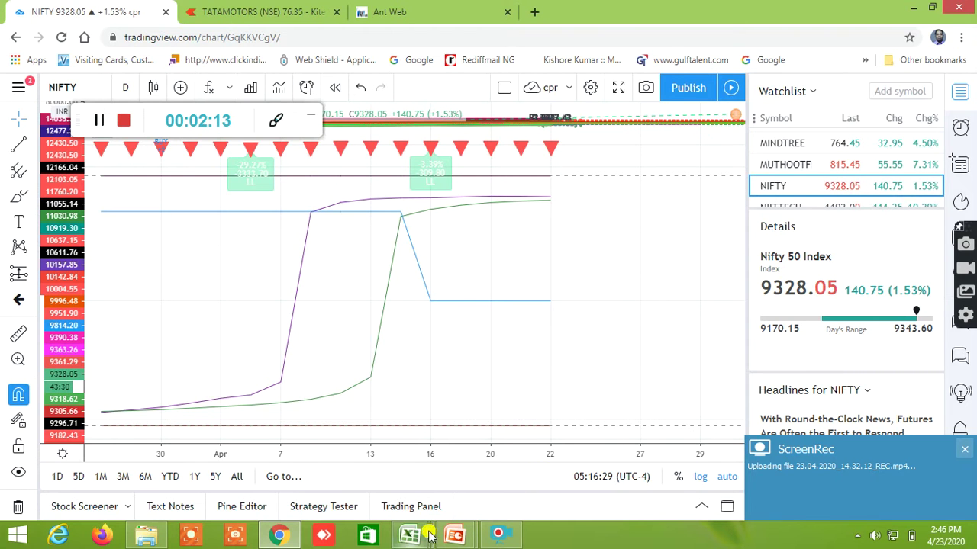
mouse_move(413, 536)
click(586, 461)
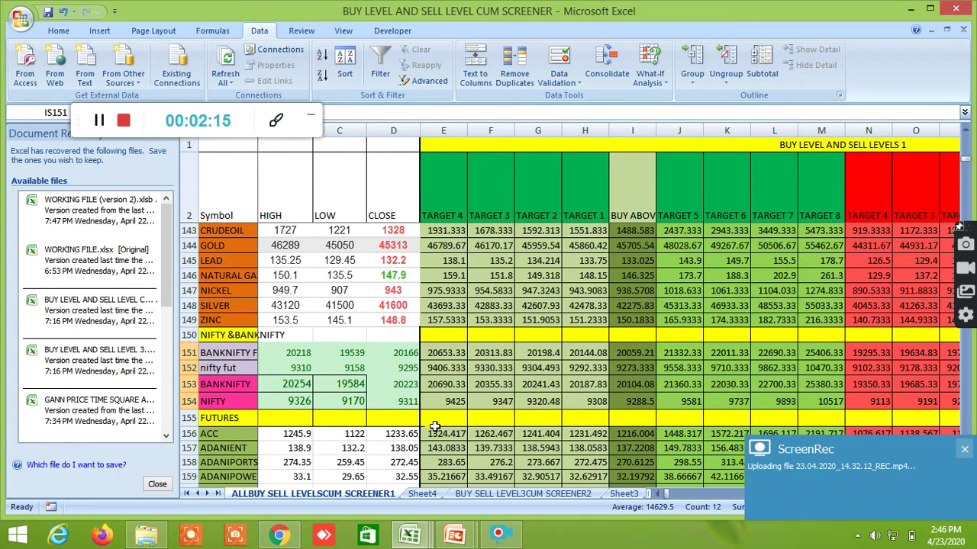
- Change the NIFTY high in cell B154 to 936
click(303, 401)
key(F2)
key(BackSpace)
text(96)
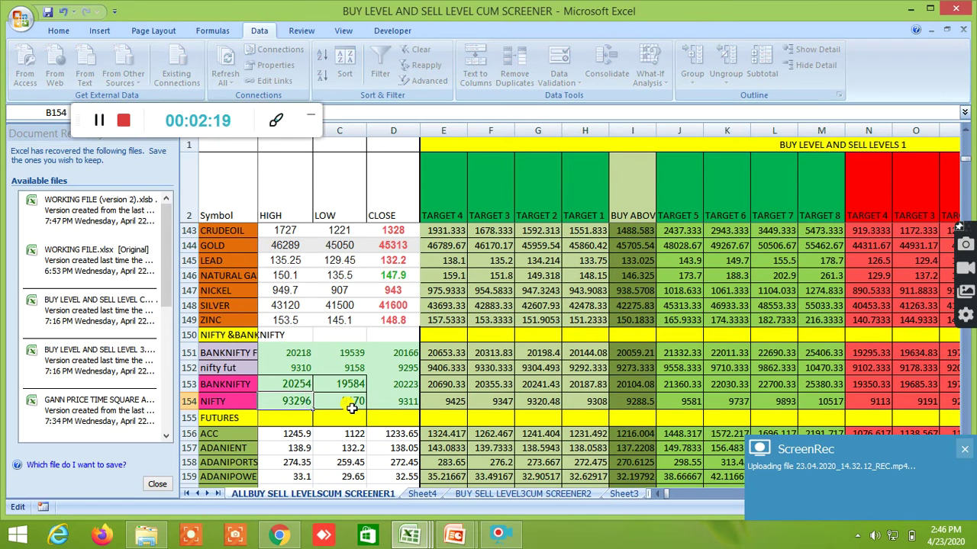
text(34)
key(BackSpace)
key(BackSpace)
key(BackSpace)
key(Return)
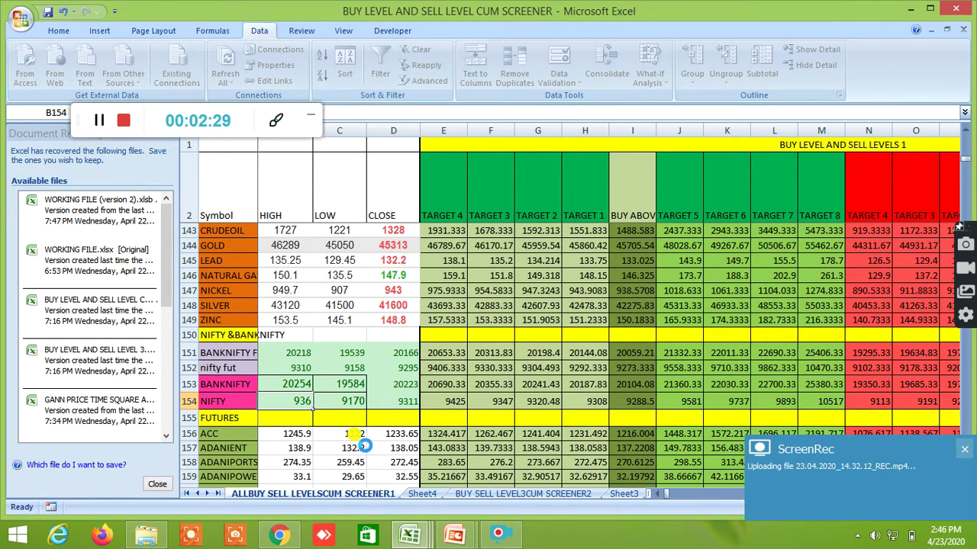
click(357, 448)
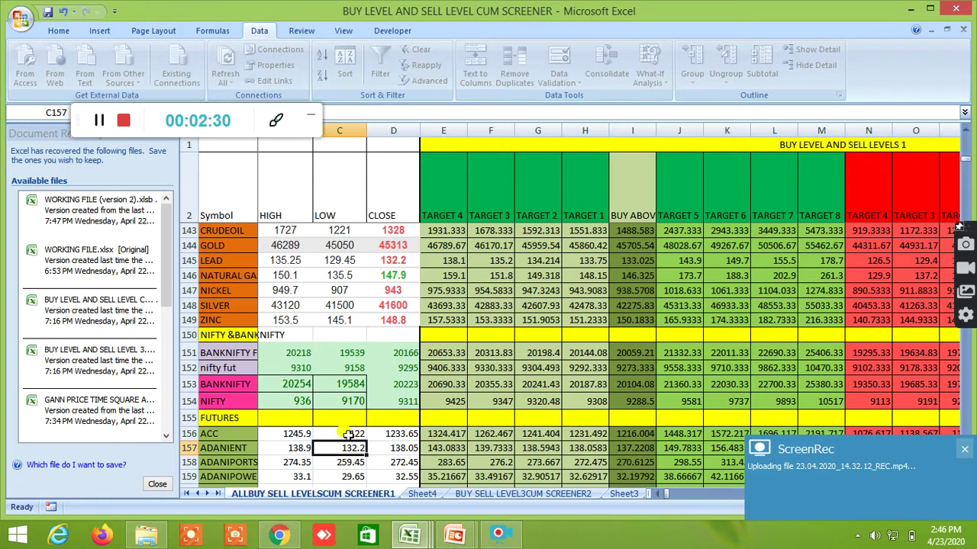
click(303, 404)
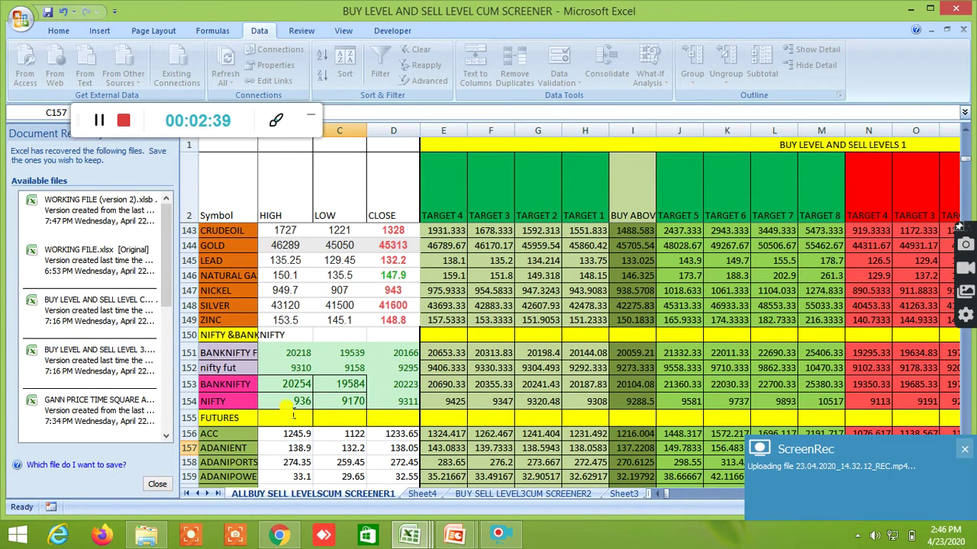
click(301, 404)
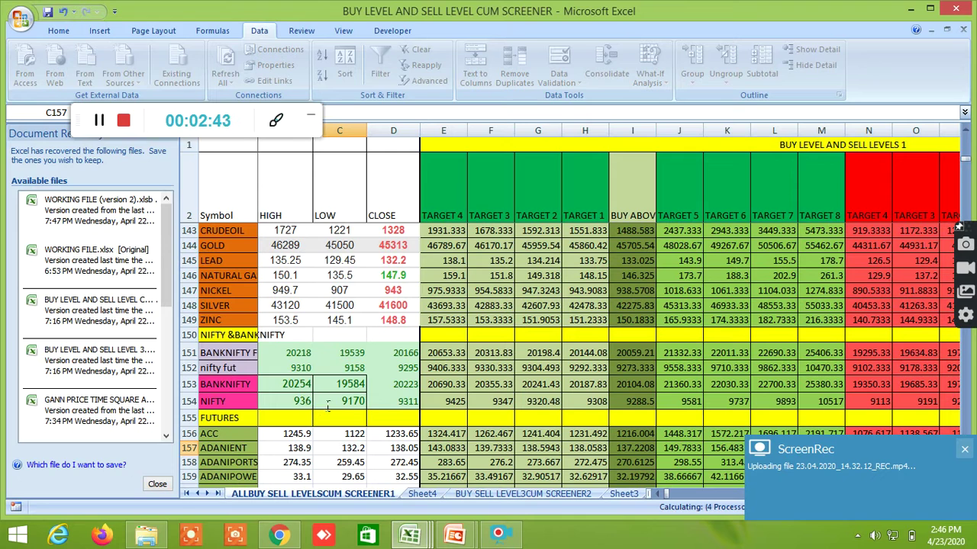
click(316, 430)
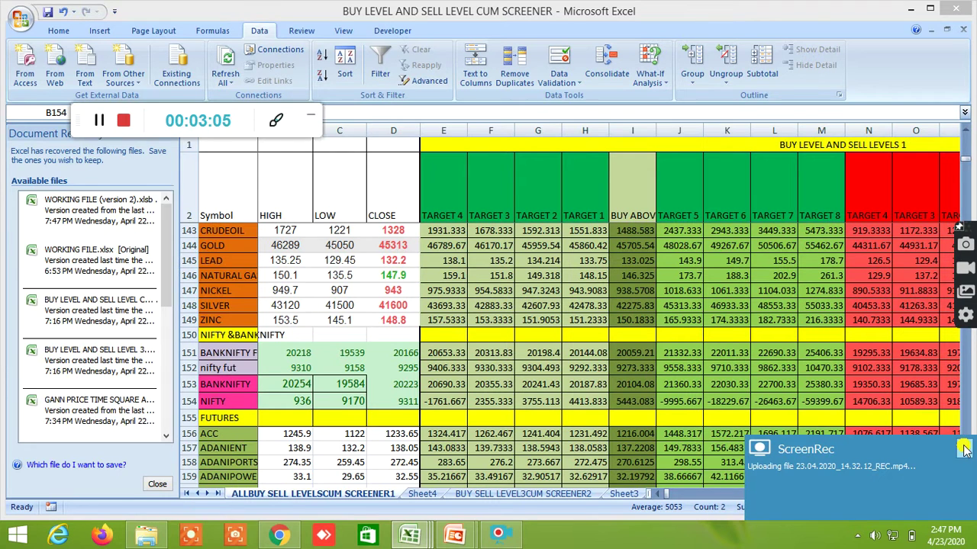
- Replace the NIFTY high in cell B154 with 9343
click(964, 451)
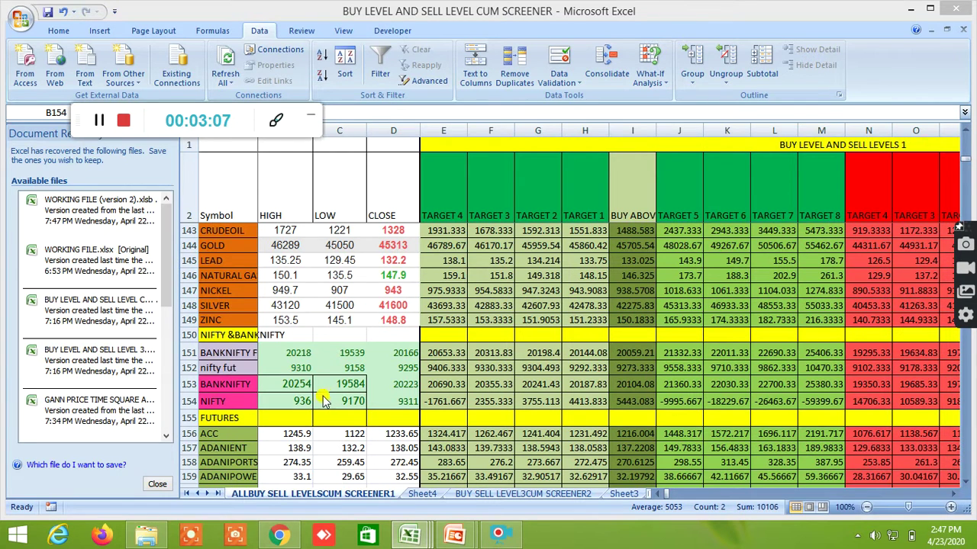
drag(305, 402, 317, 401)
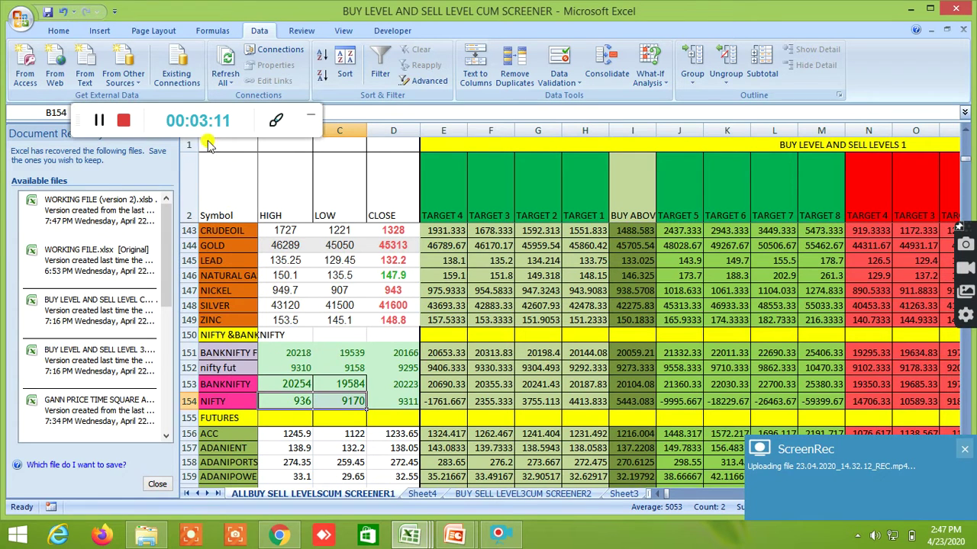
click(82, 124)
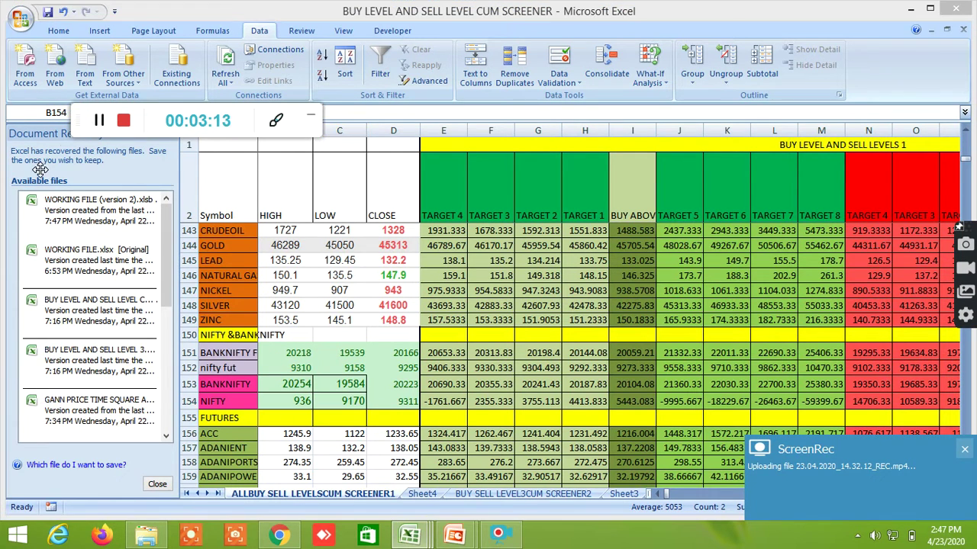
drag(95, 107, 7, 443)
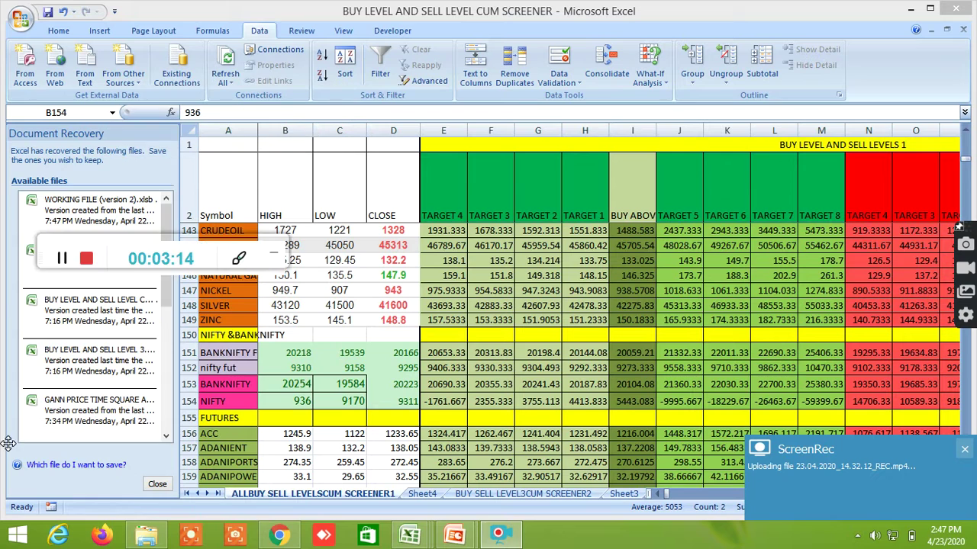
click(206, 113)
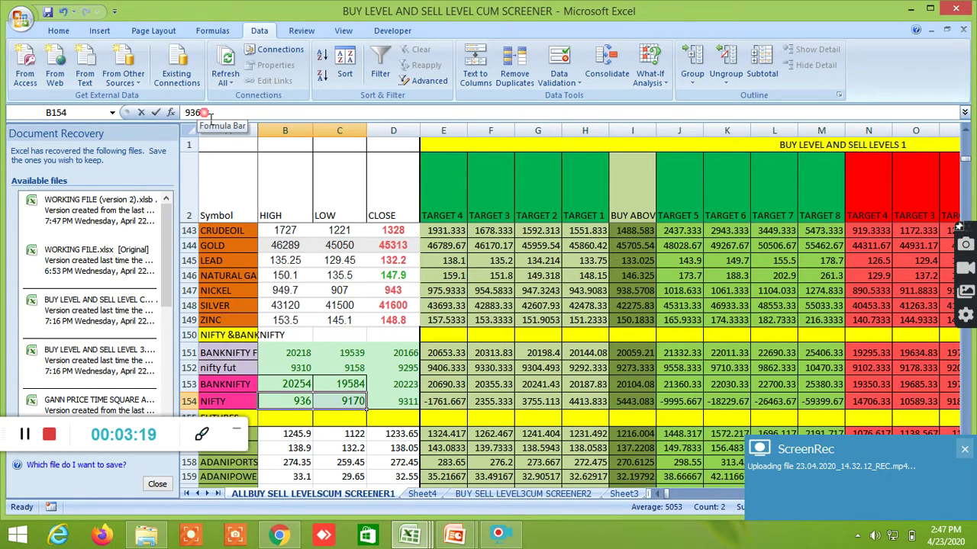
drag(206, 113, 263, 150)
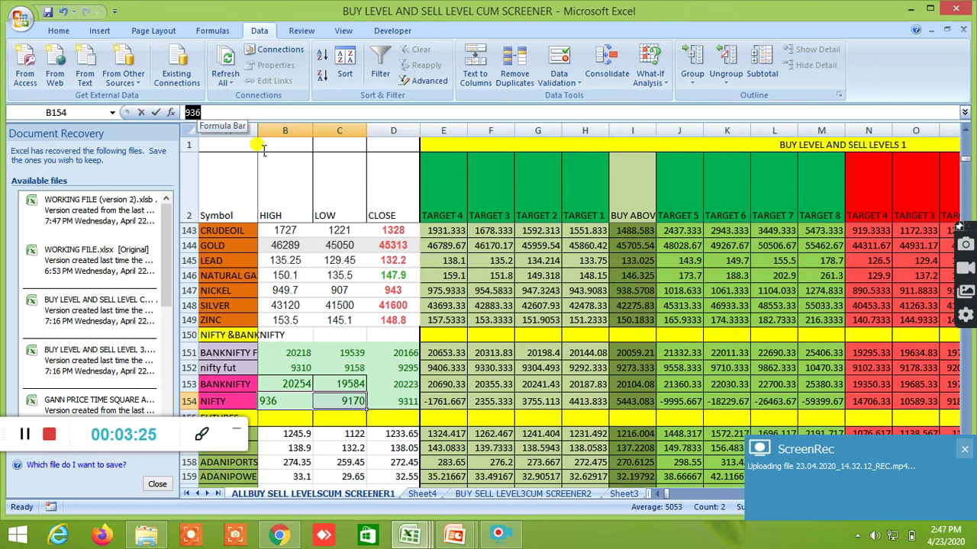
click(347, 448)
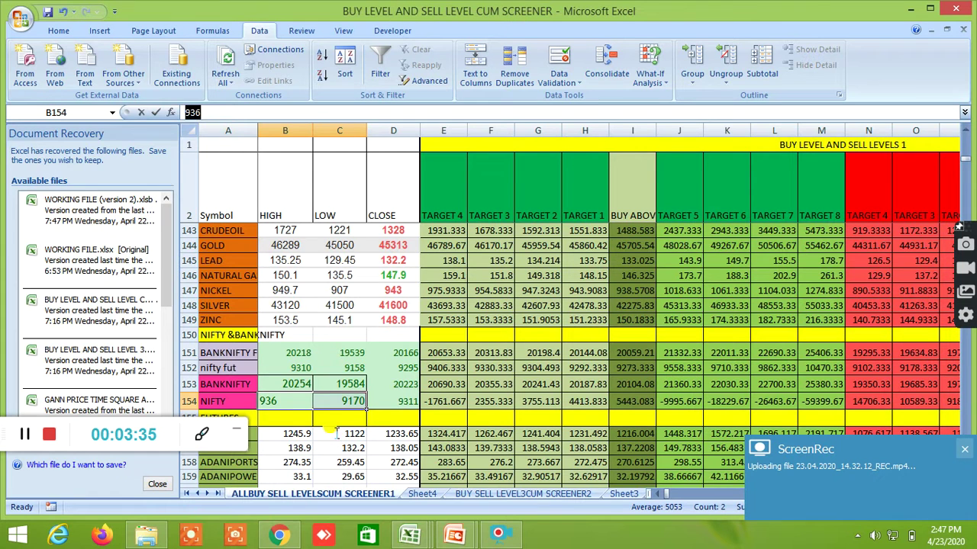
text(9343)
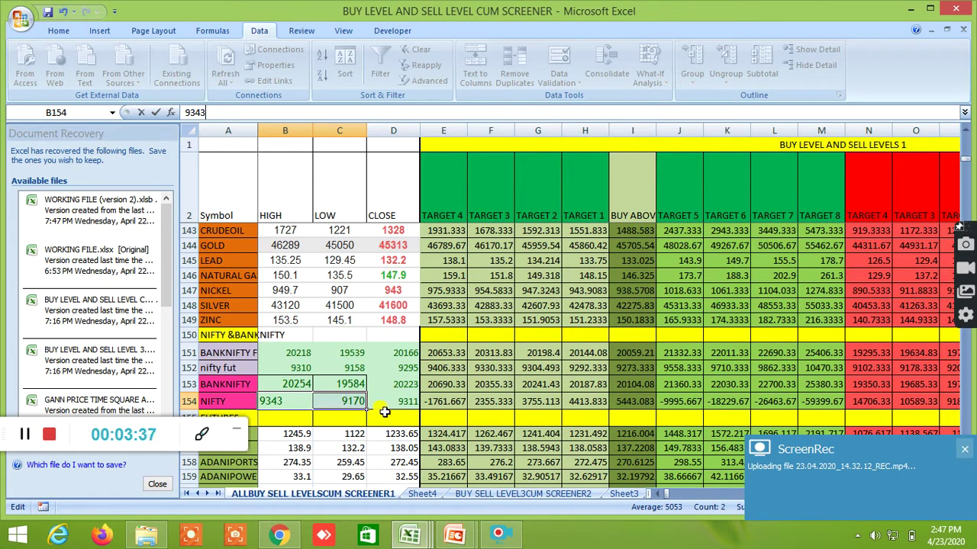
key(Return)
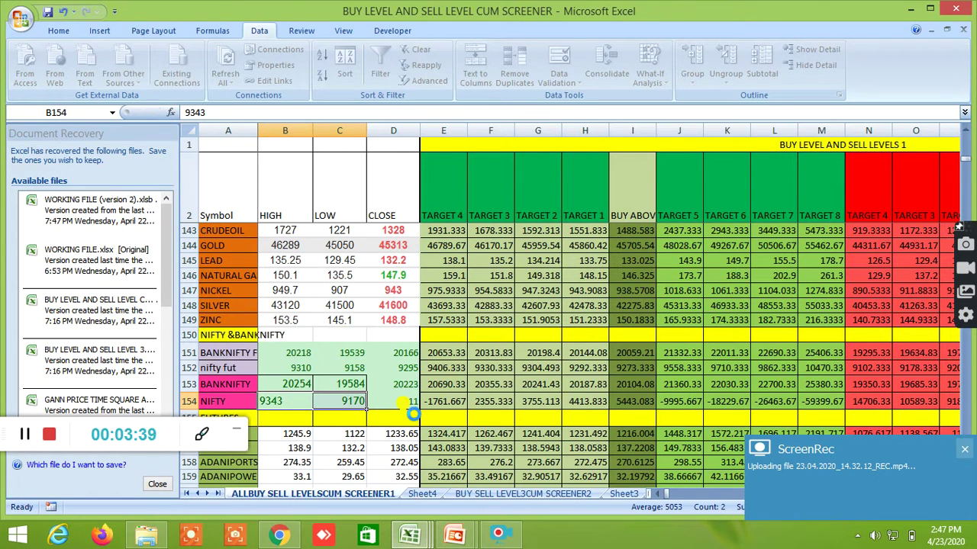
- Check NIFTY's latest price on the TradingView page in Chrome and set its close in cell D154 to 9326
click(410, 406)
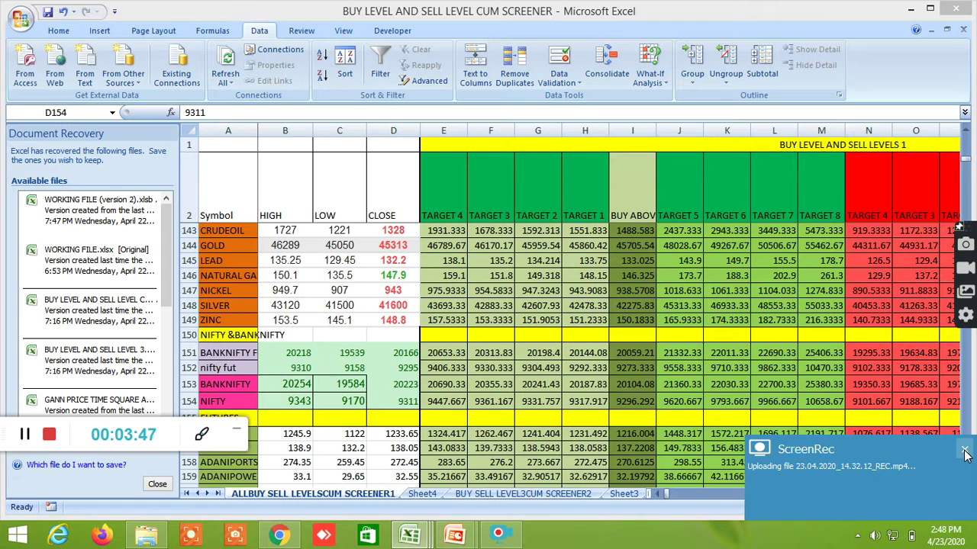
click(963, 451)
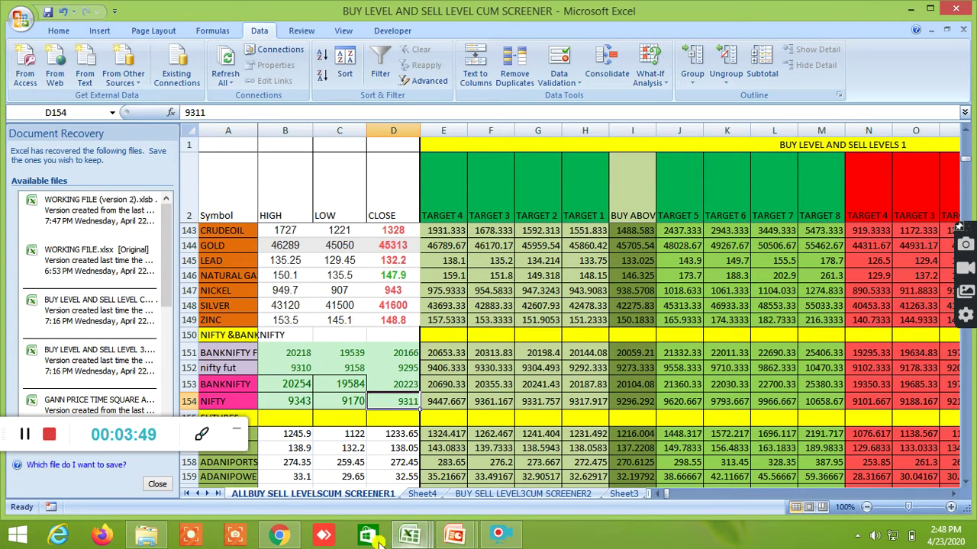
click(279, 534)
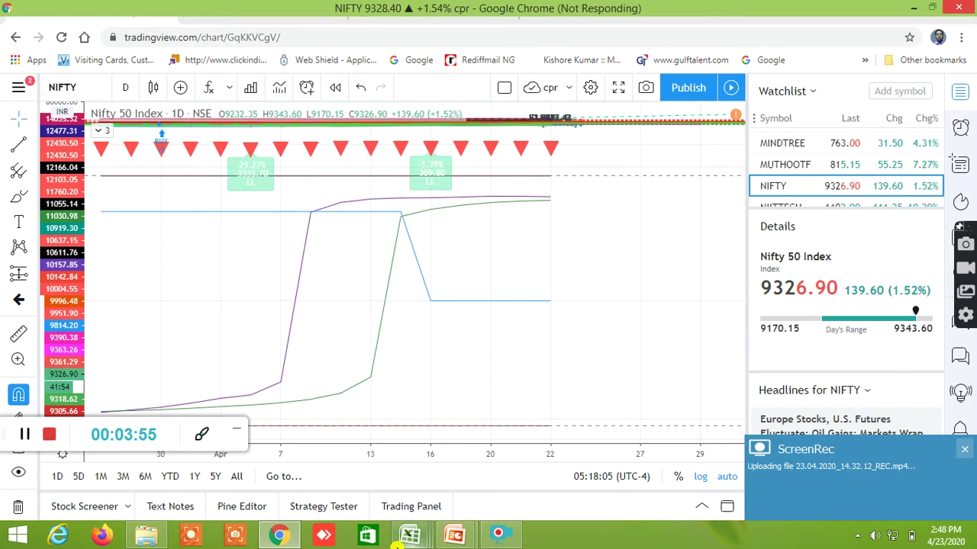
mouse_move(455, 534)
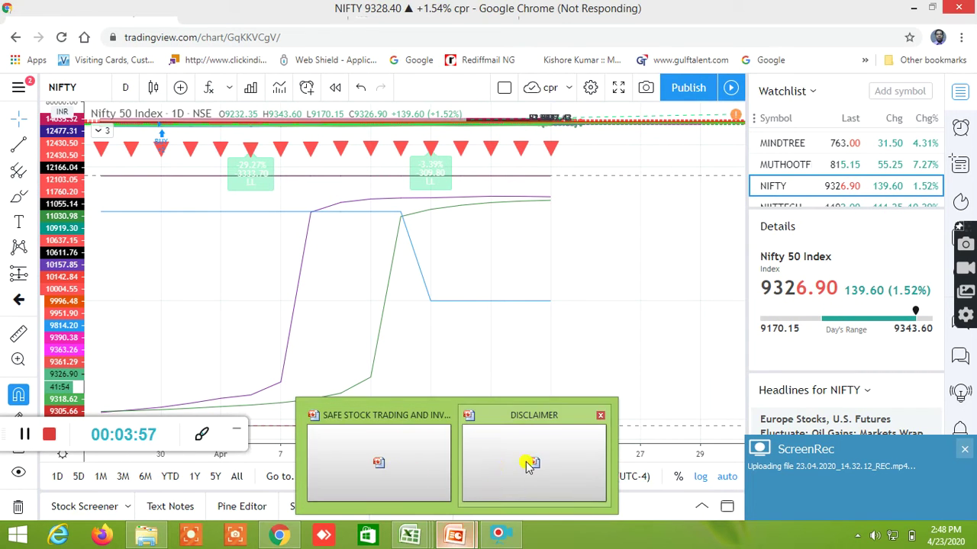
mouse_move(410, 536)
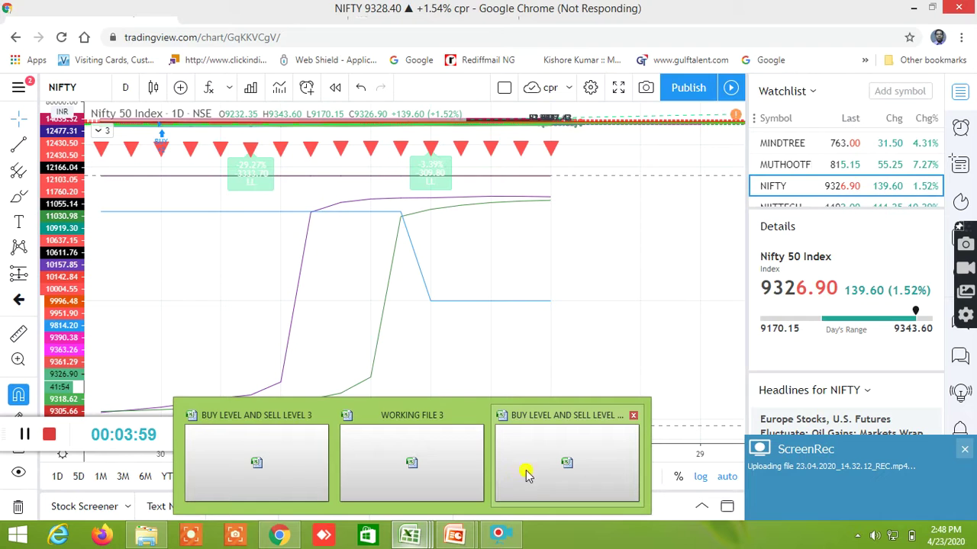
click(563, 467)
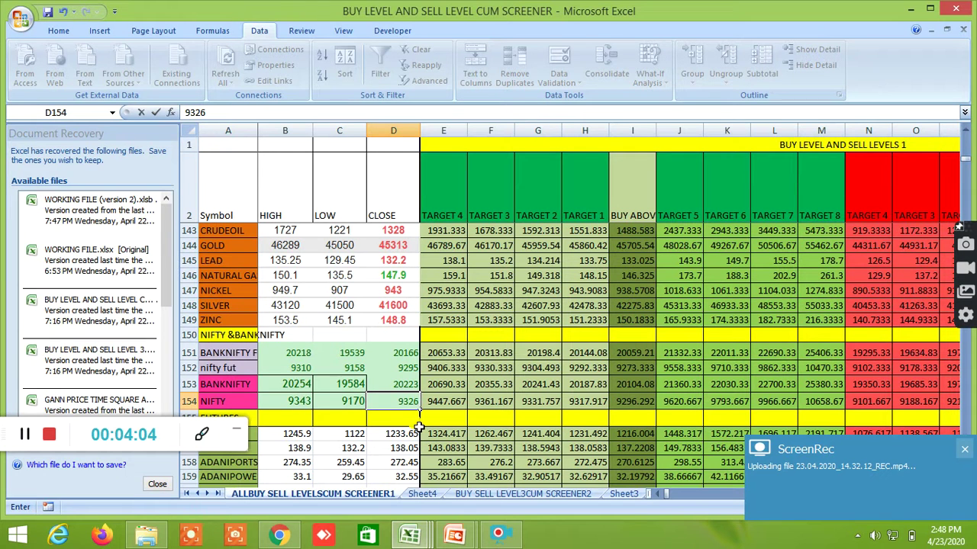
click(405, 403)
- Add BANKNIFTY to the TradingView watchlist in Chrome and open its chart and price details
click(278, 387)
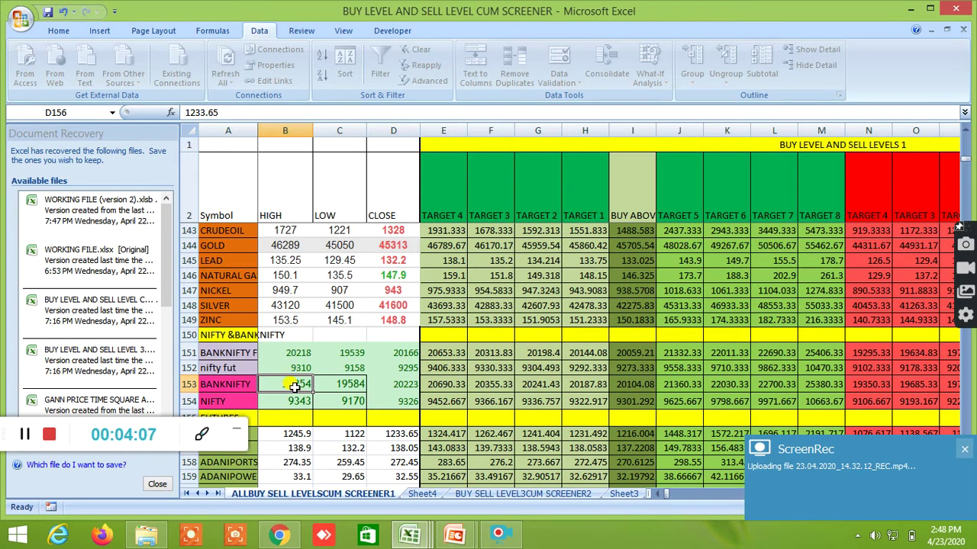
click(294, 536)
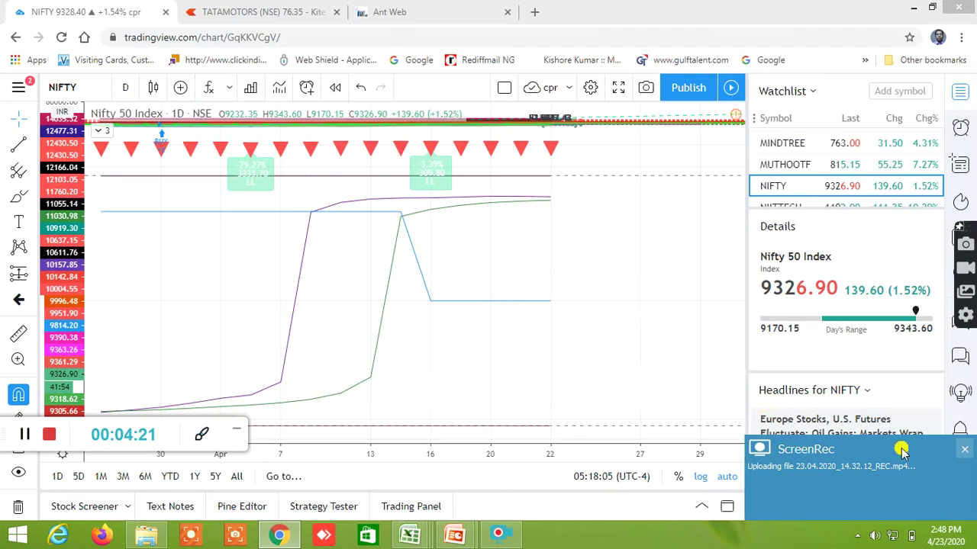
click(964, 453)
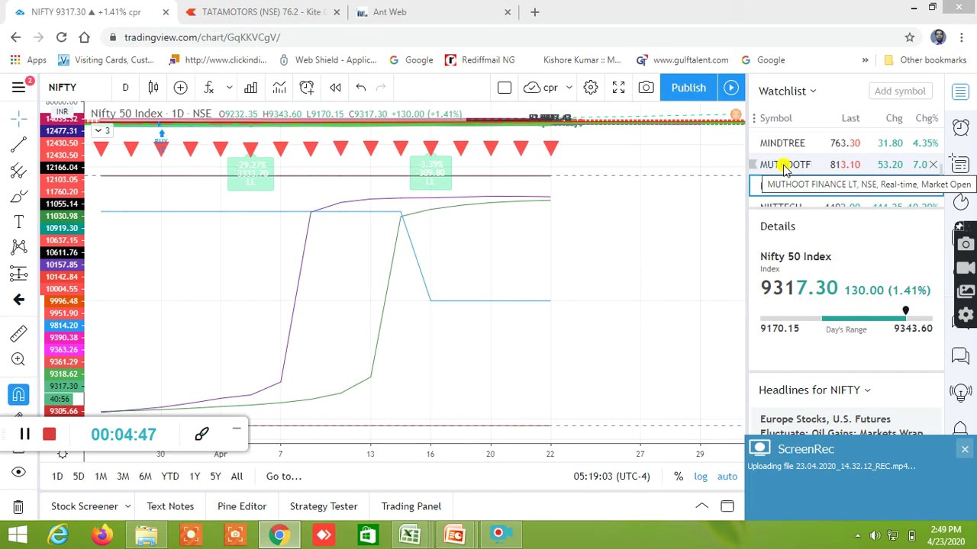
click(901, 91)
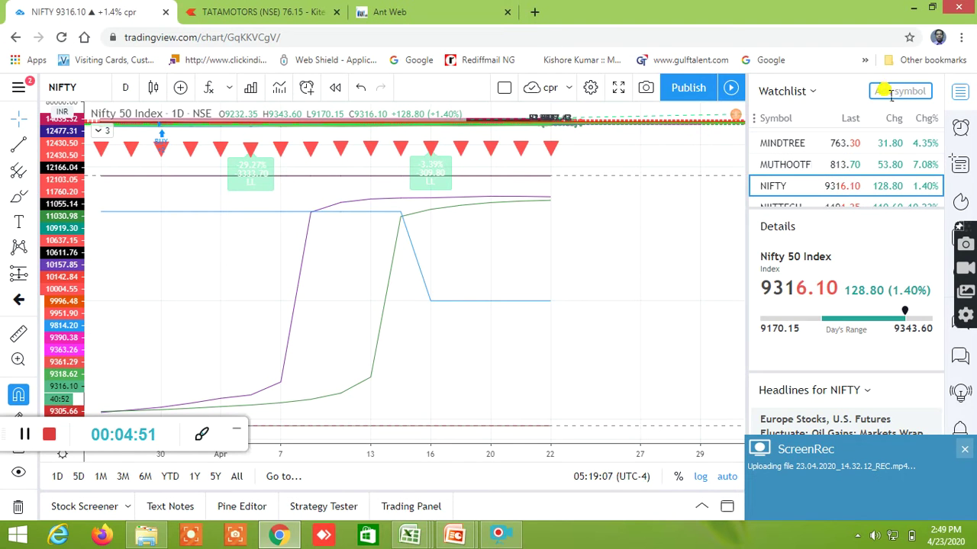
text(L)
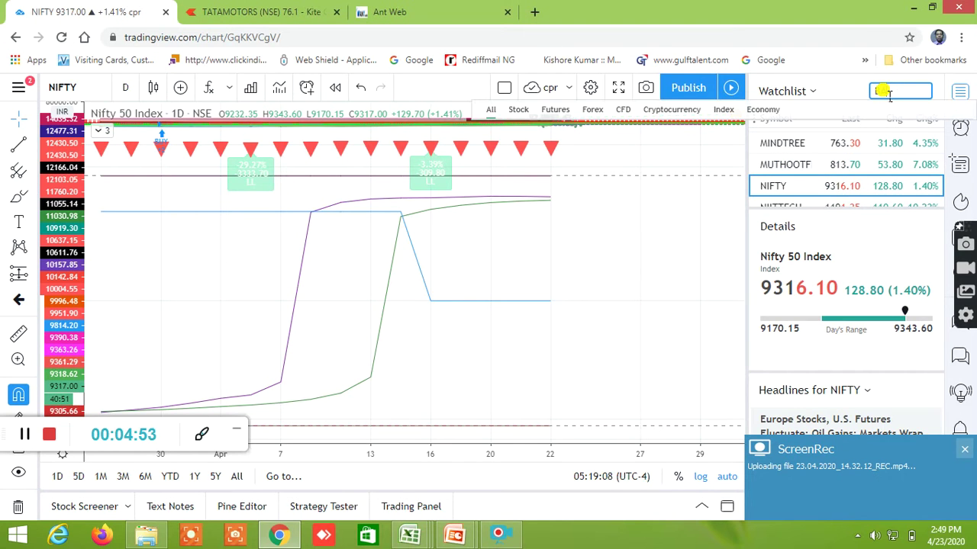
text(ANKNIFTY)
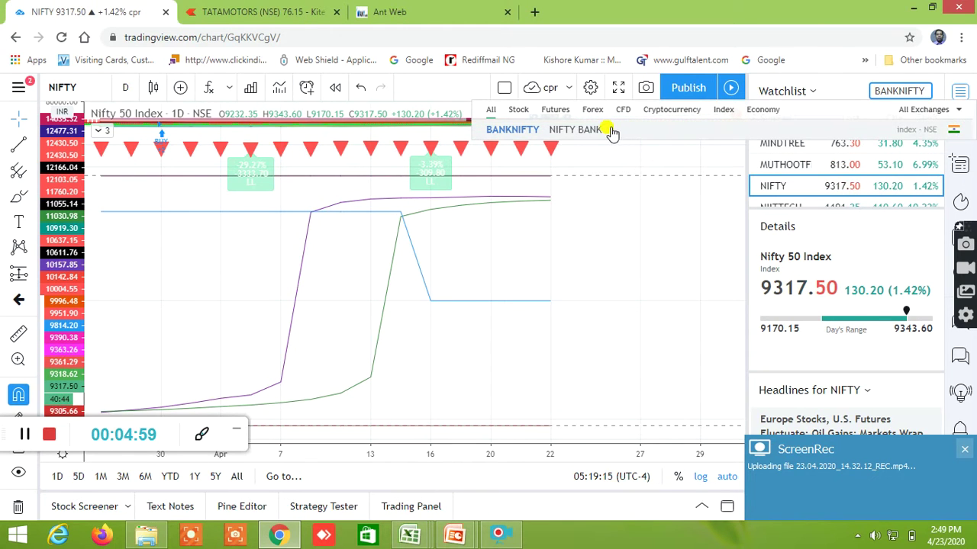
key(Return)
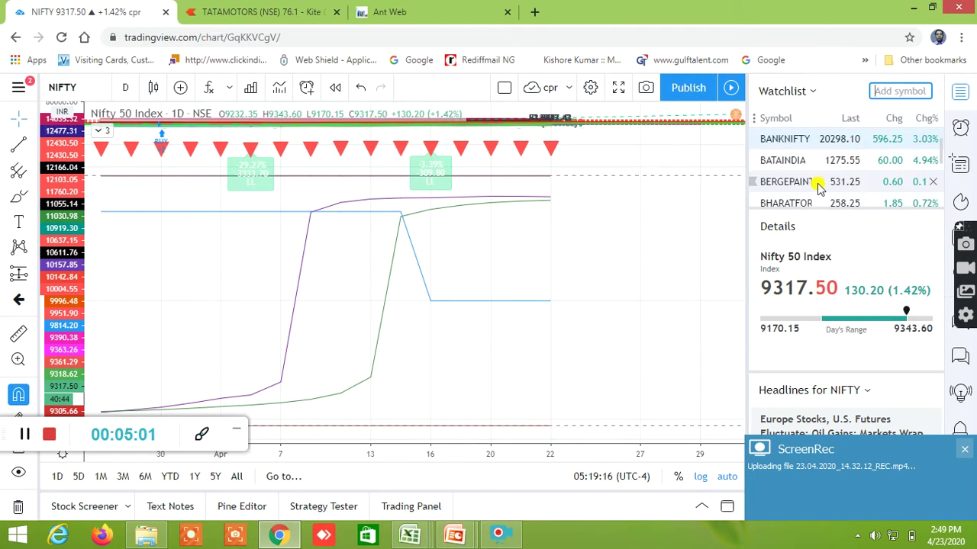
click(789, 142)
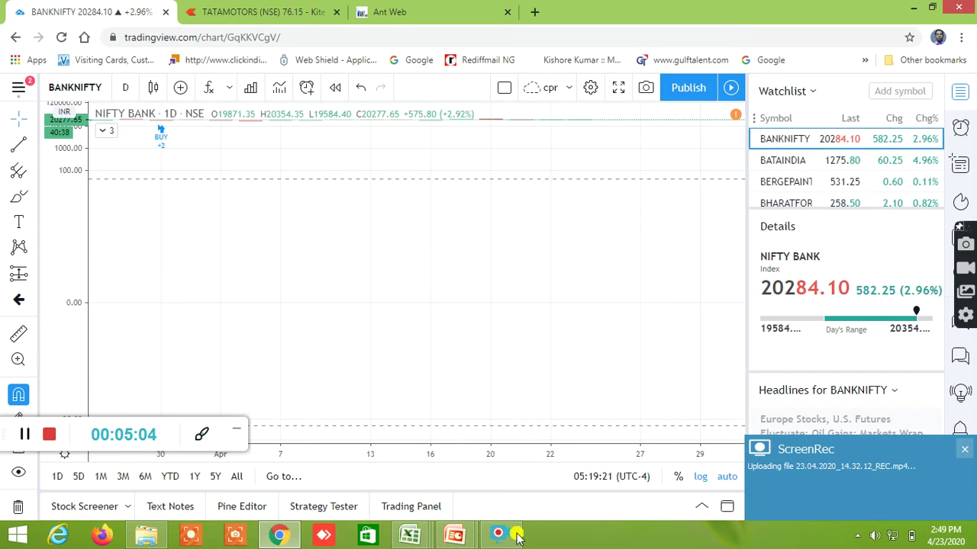
- Return to the BUY LEVEL AND SELL LEVEL CUM SCREENER workbook and set the BANKNIFTY high in cell B153 to 20354
mouse_move(427, 537)
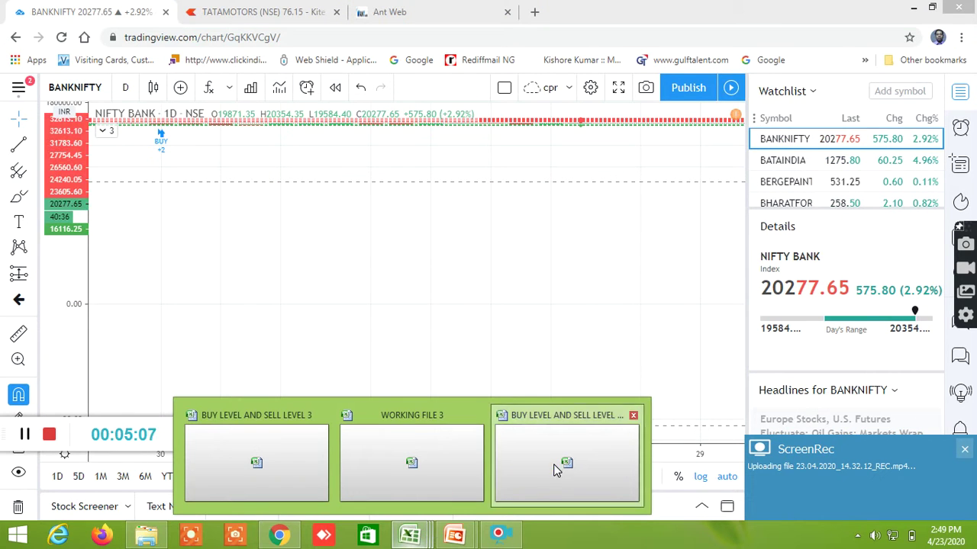
click(536, 471)
text(2)
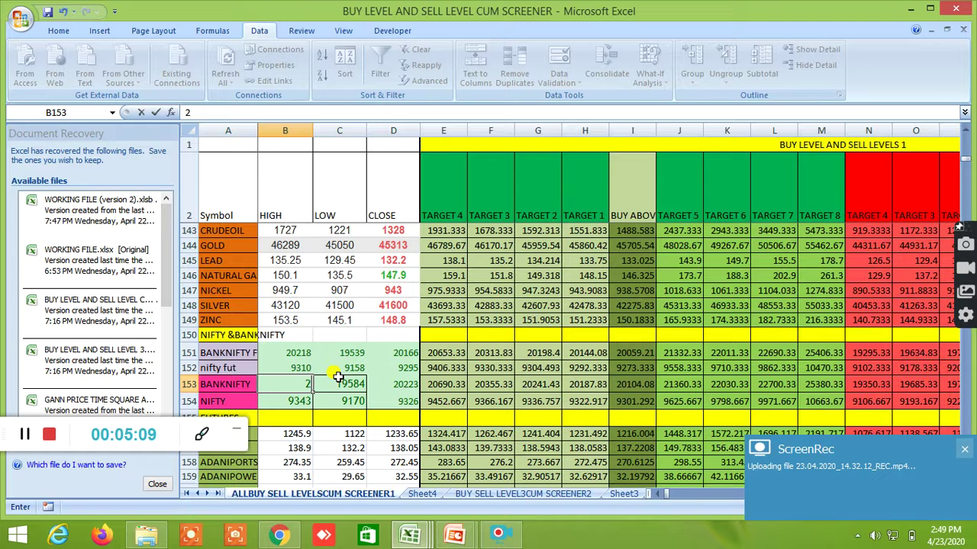
text(0354)
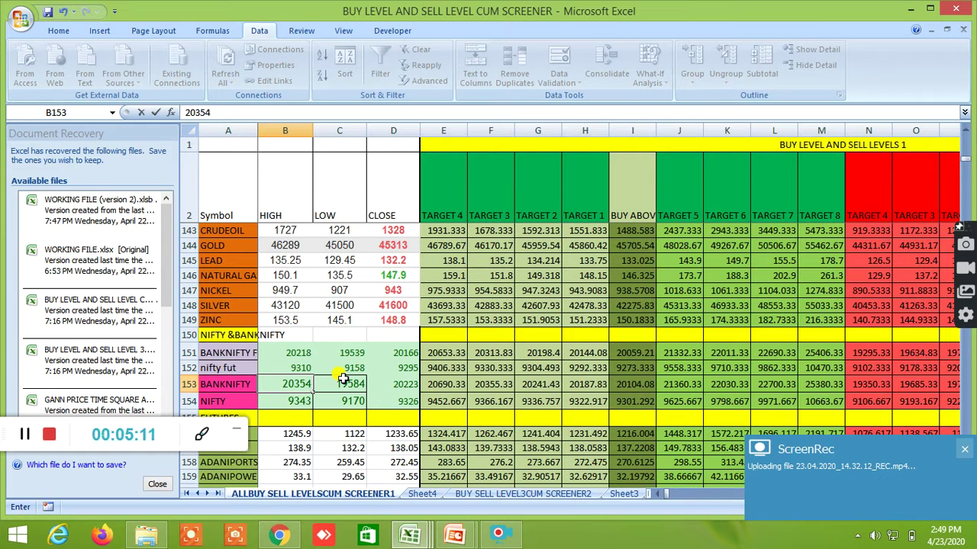
click(352, 435)
click(355, 390)
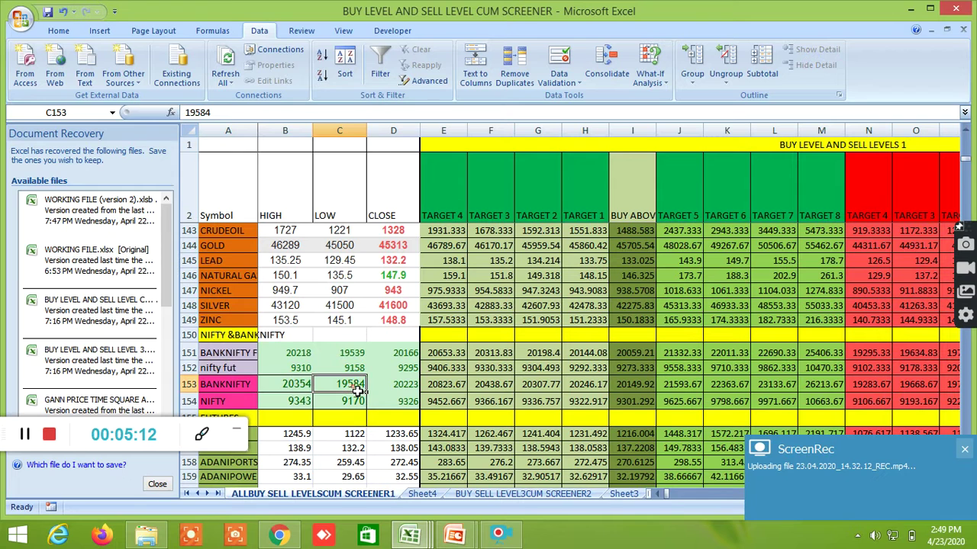
- Check BANKNIFTY's latest price on the TradingView page in Chrome and set its close in cell D153 to 20287
click(406, 390)
click(284, 534)
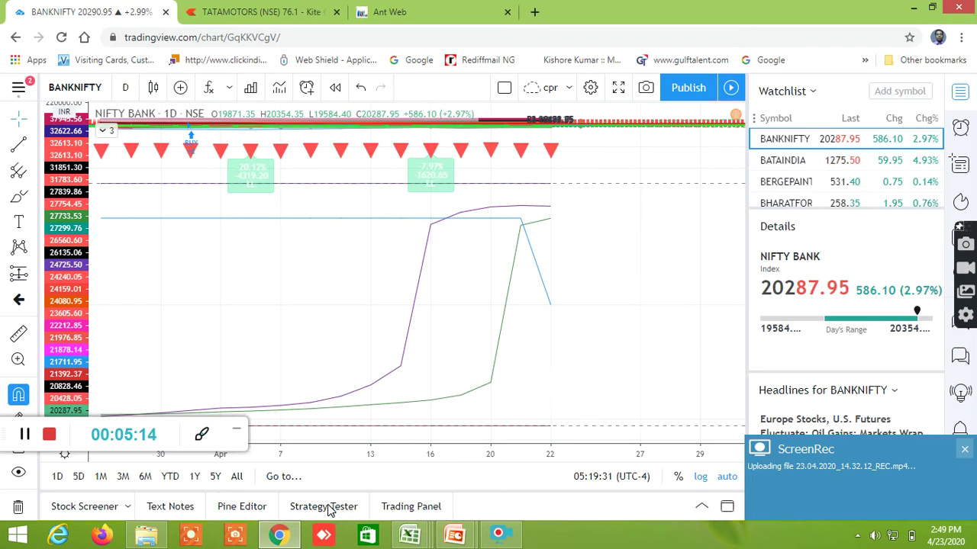
mouse_move(413, 535)
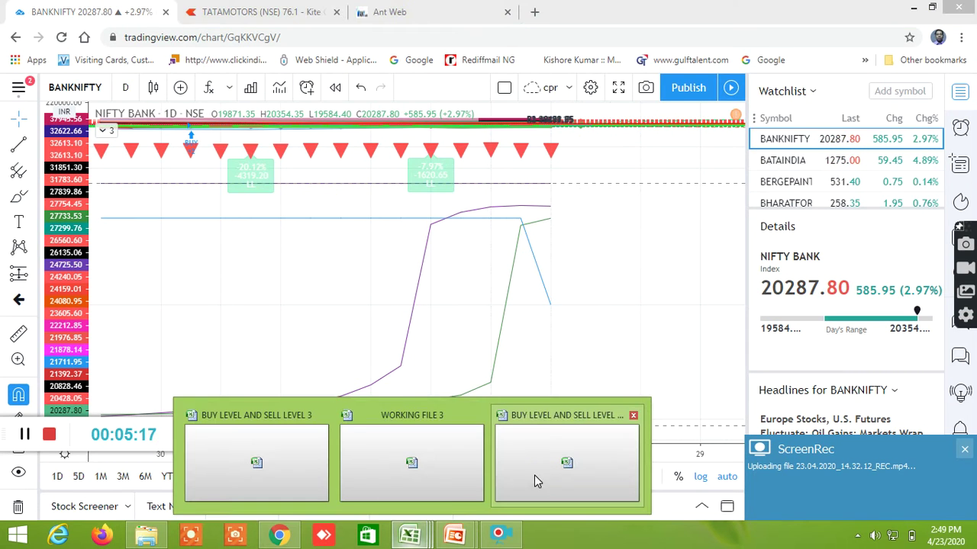
click(555, 477)
text(2)
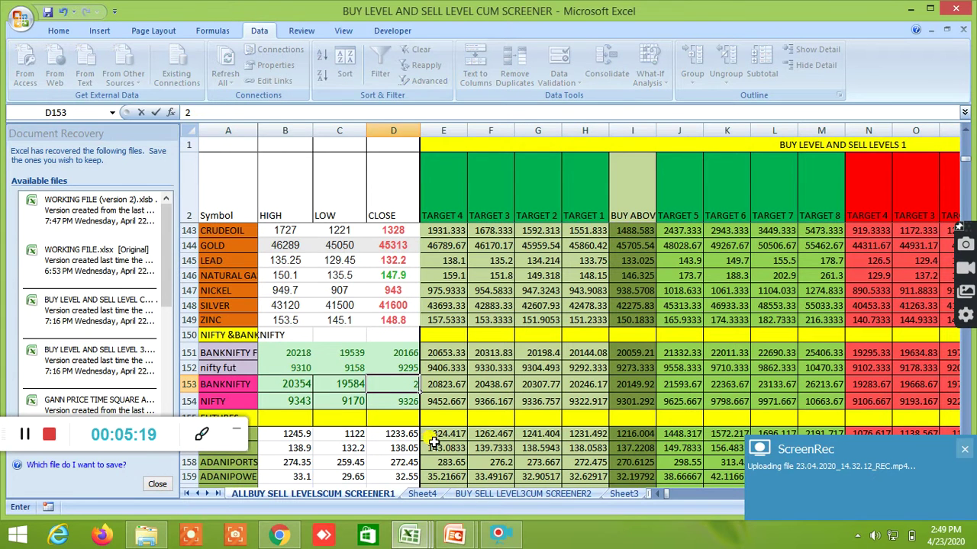
text(0287)
click(408, 463)
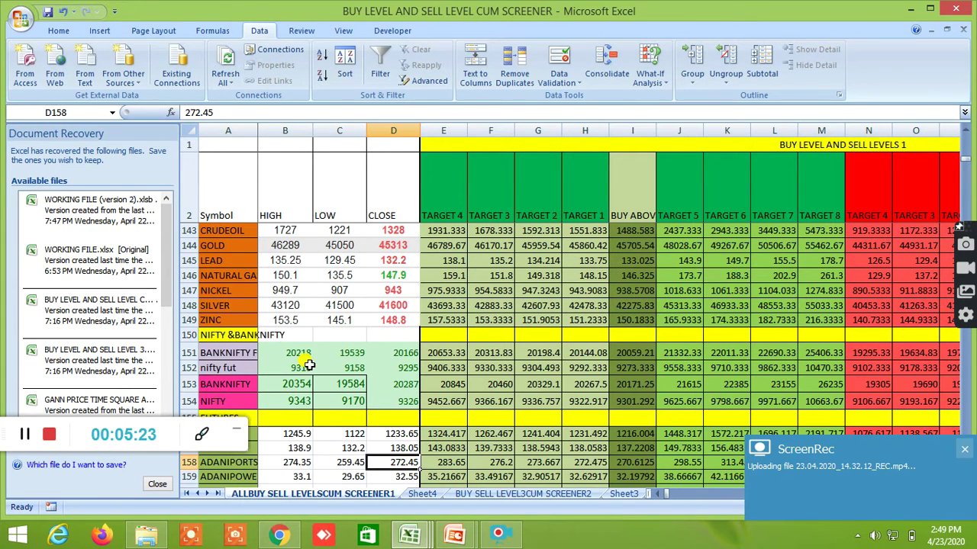
- Check the BANKNIFTY APR FUT high on the Kite page in Chrome and set the BANKNIFTY futures high in cell B151 to 20278
click(297, 354)
click(284, 535)
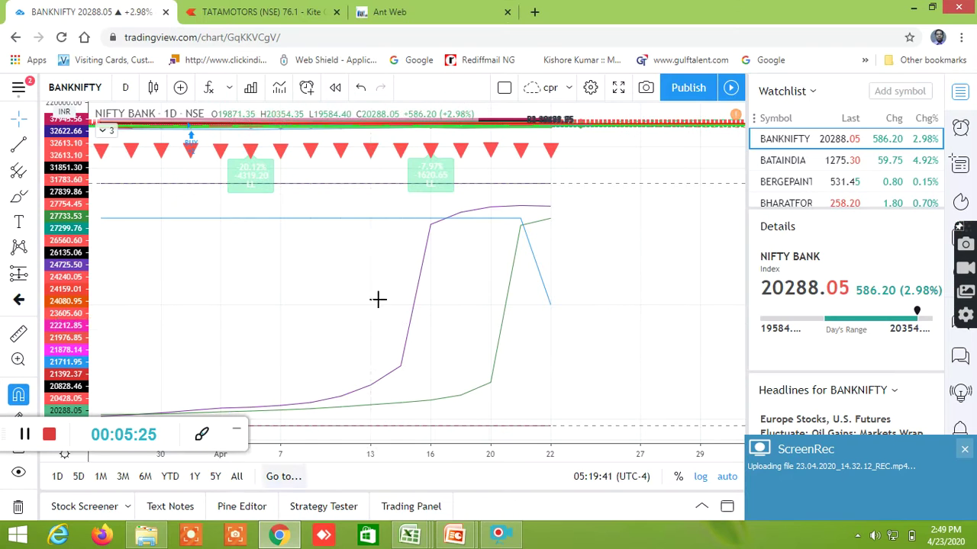
click(279, 15)
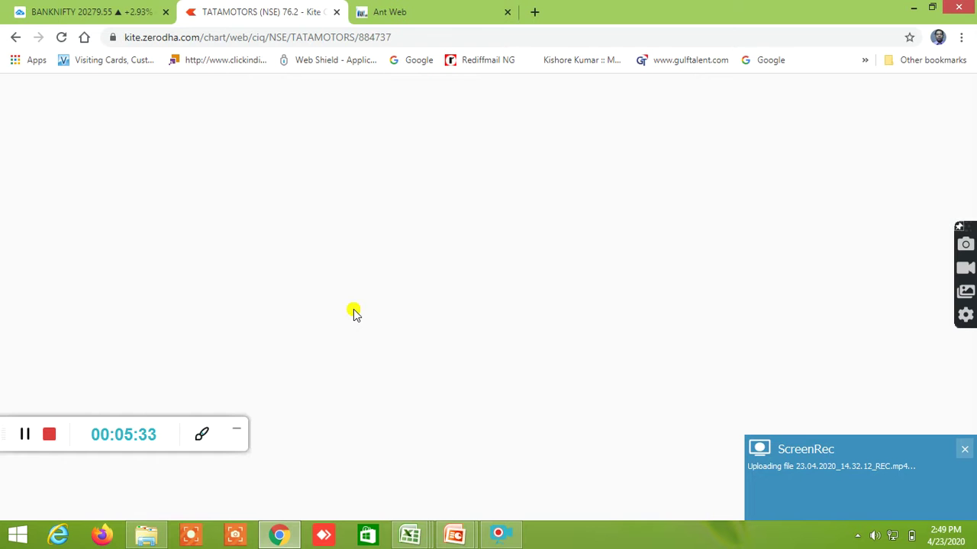
click(965, 452)
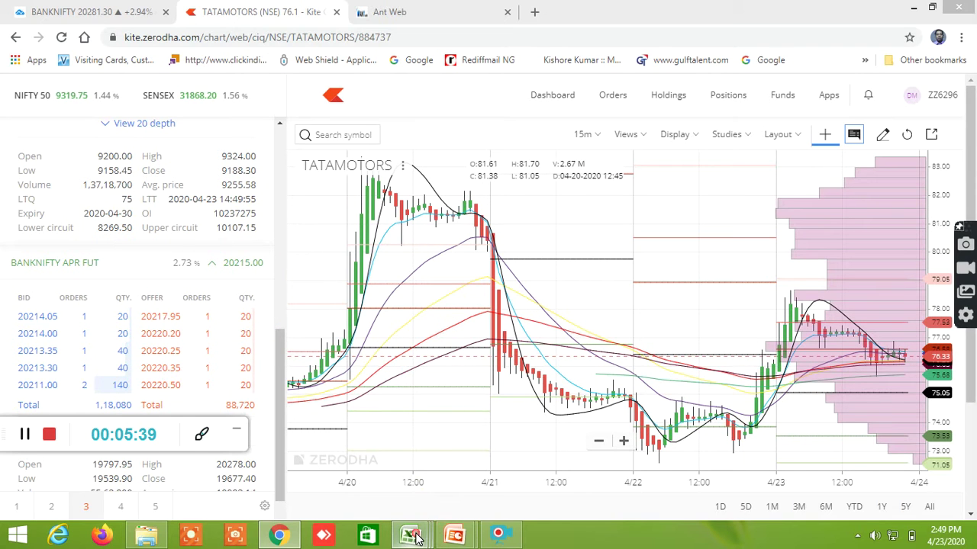
mouse_move(416, 538)
click(568, 463)
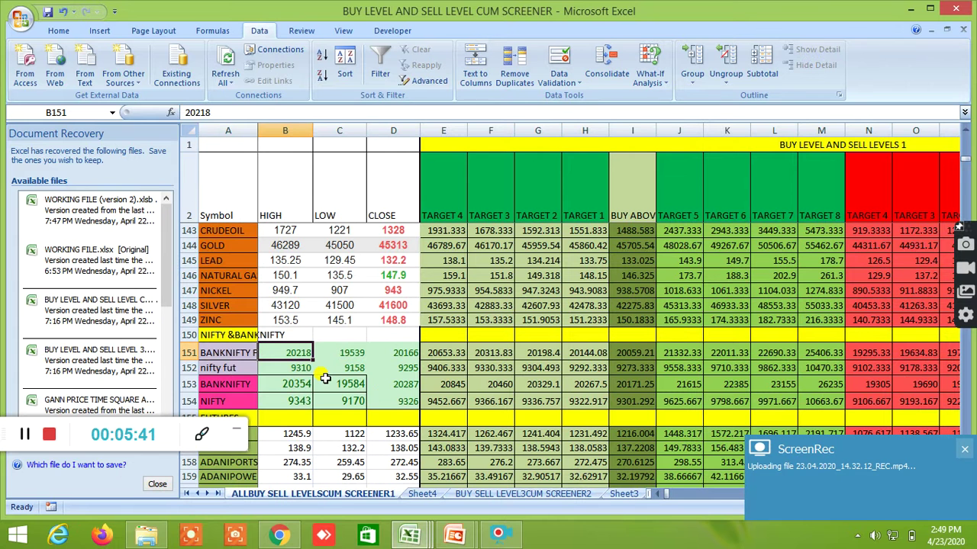
text(2)
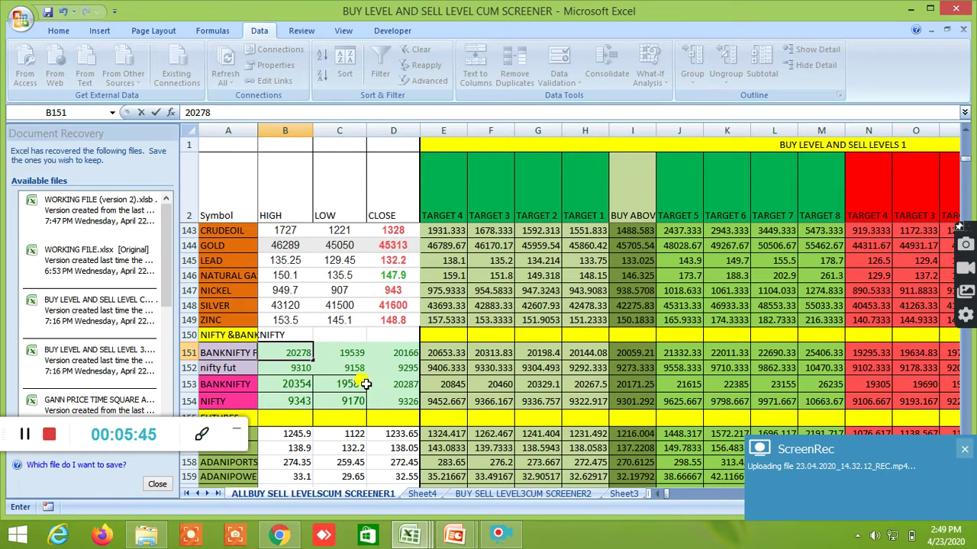
text(0278)
click(350, 358)
- Check the BANKNIFTY APR FUT latest price on the Kite page in Chrome and set its close in cell D151 to 20231
click(398, 357)
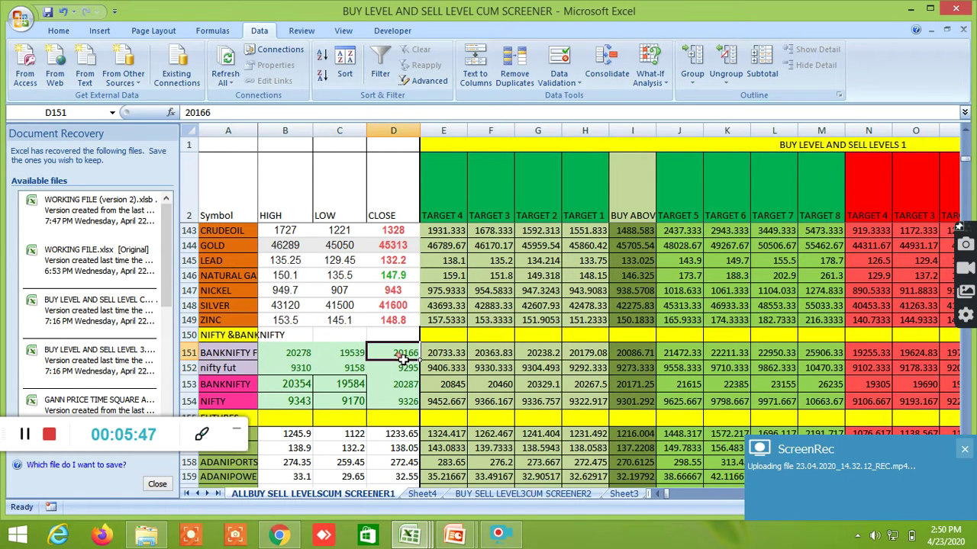
click(280, 534)
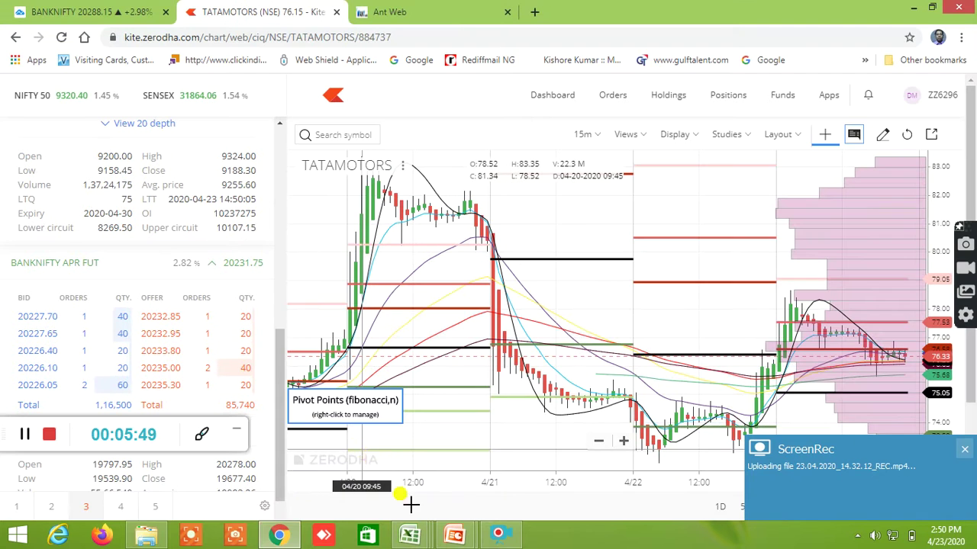
mouse_move(418, 541)
click(576, 480)
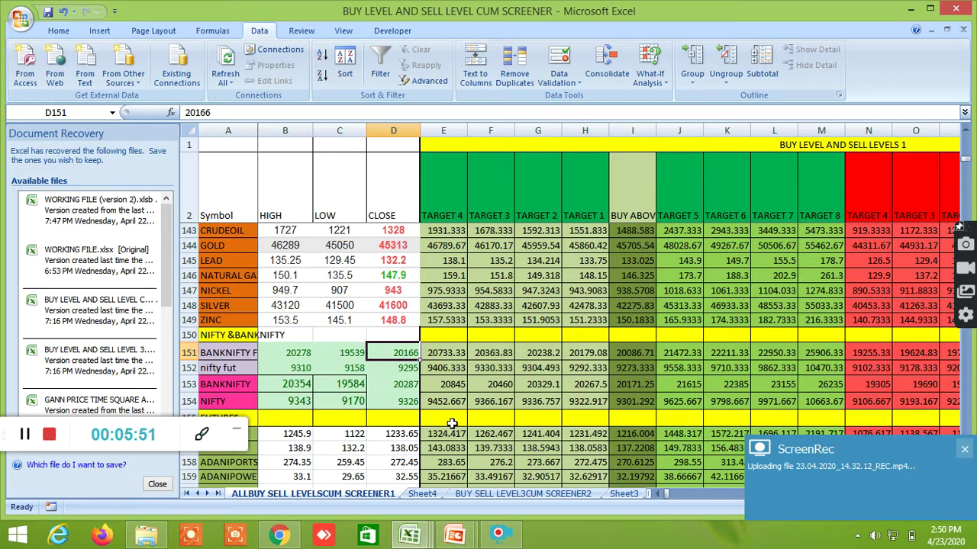
text(2023)
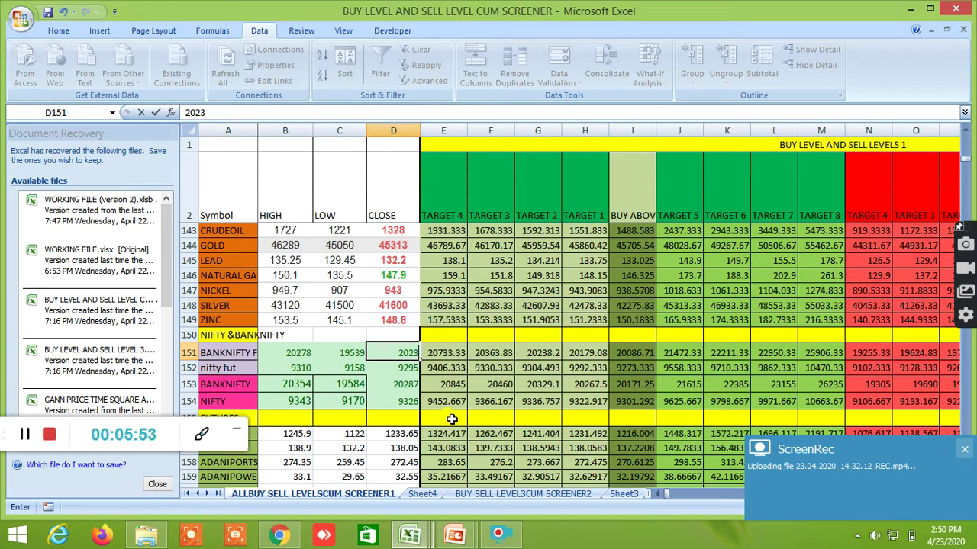
text(1)
click(304, 403)
- Check the NIFTY futures high on the Kite page in Chrome and set the nifty fut high in cell B152 to 9324
click(300, 369)
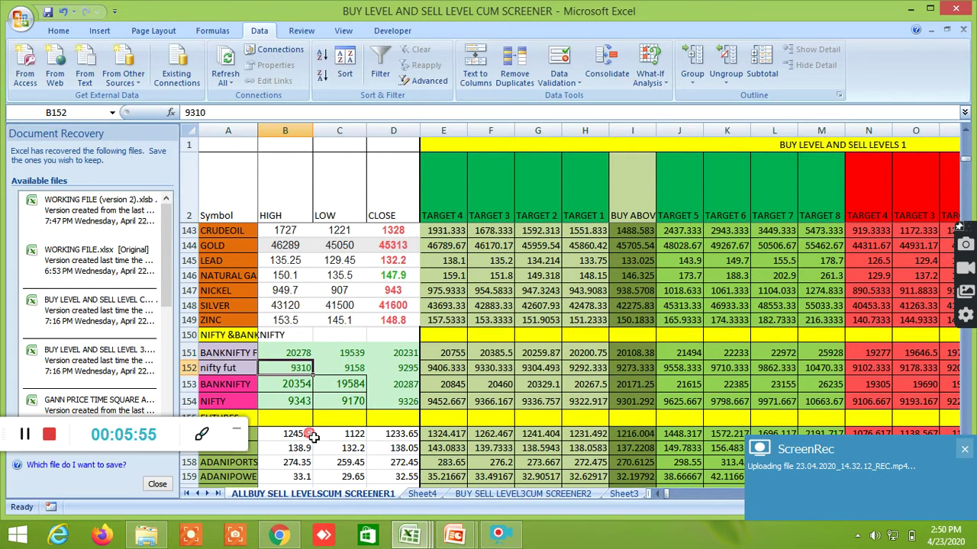
click(281, 538)
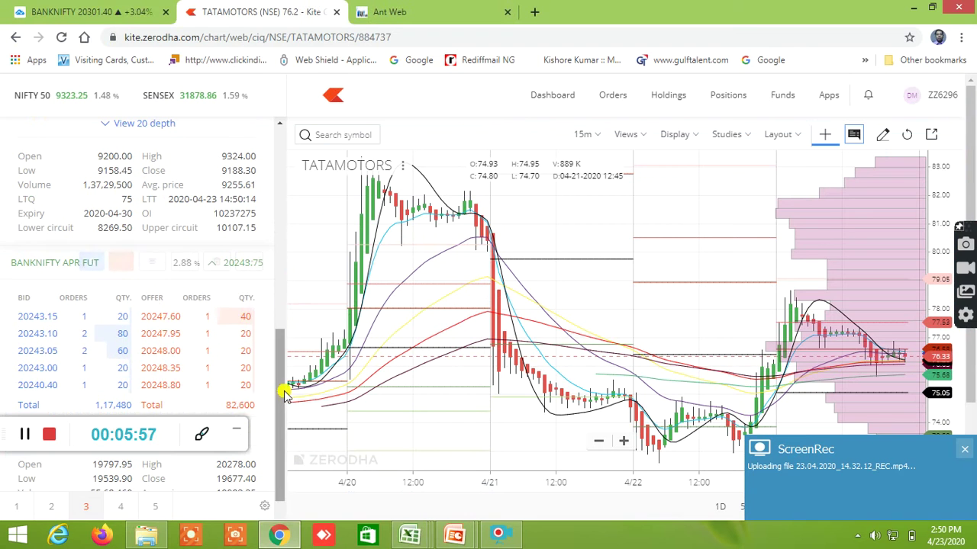
scroll(283, 388, up, 1)
scroll(290, 371, up, 2)
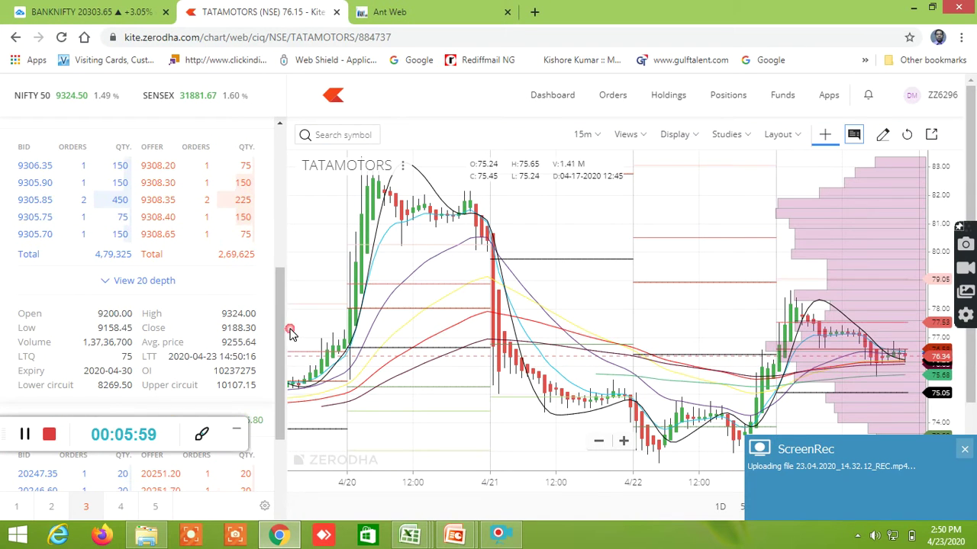
mouse_move(412, 534)
click(572, 486)
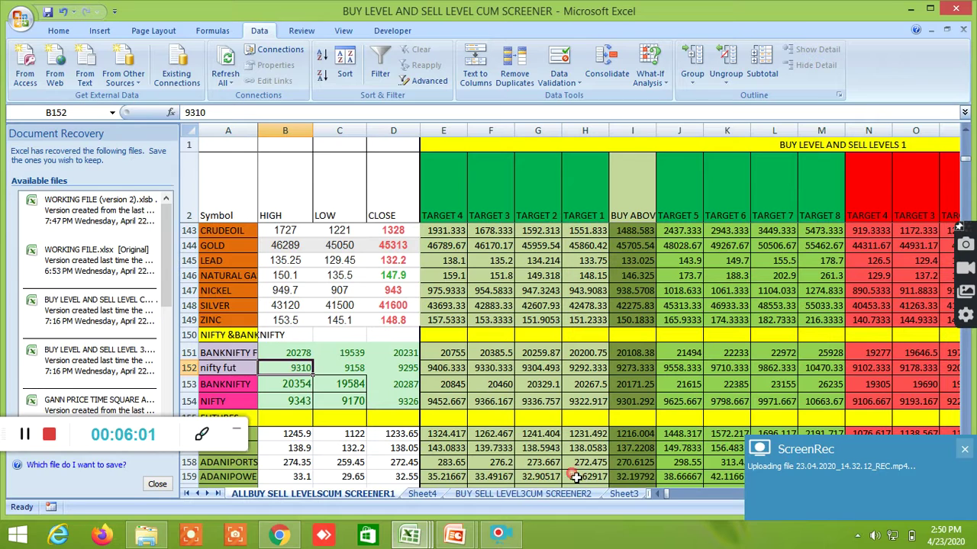
text(9)
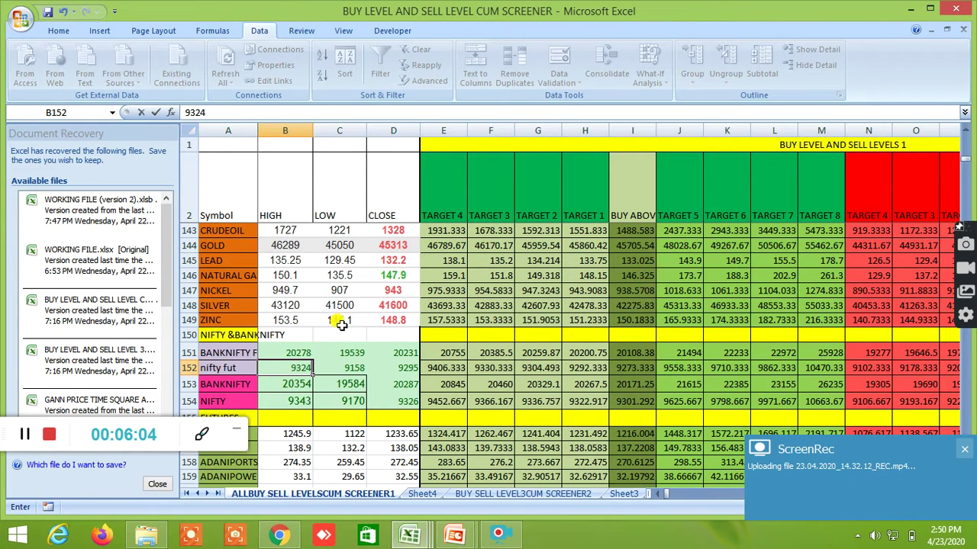
key(ctrl+Return)
click(348, 369)
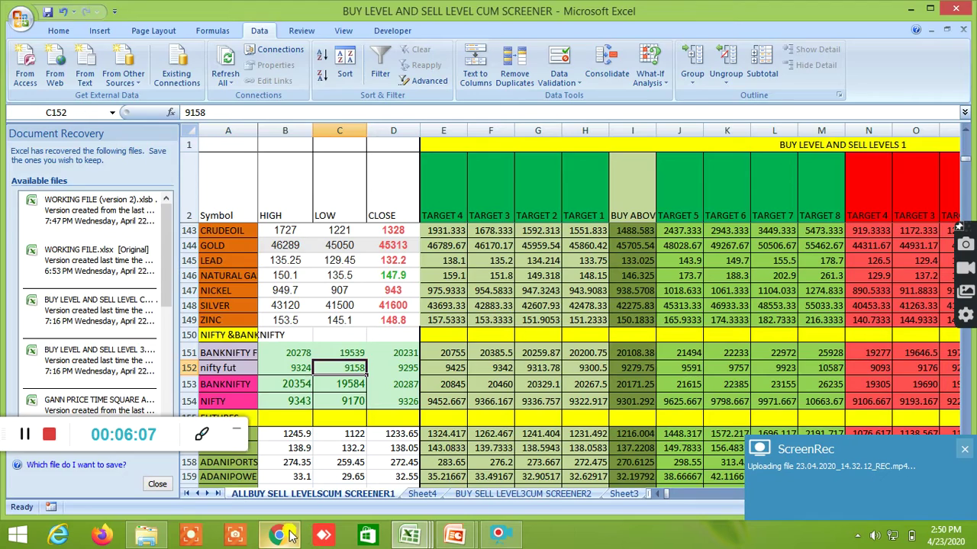
- Check the NIFTY futures low and current bid and offer prices on the Kite page in Chrome
key(alt+Tab)
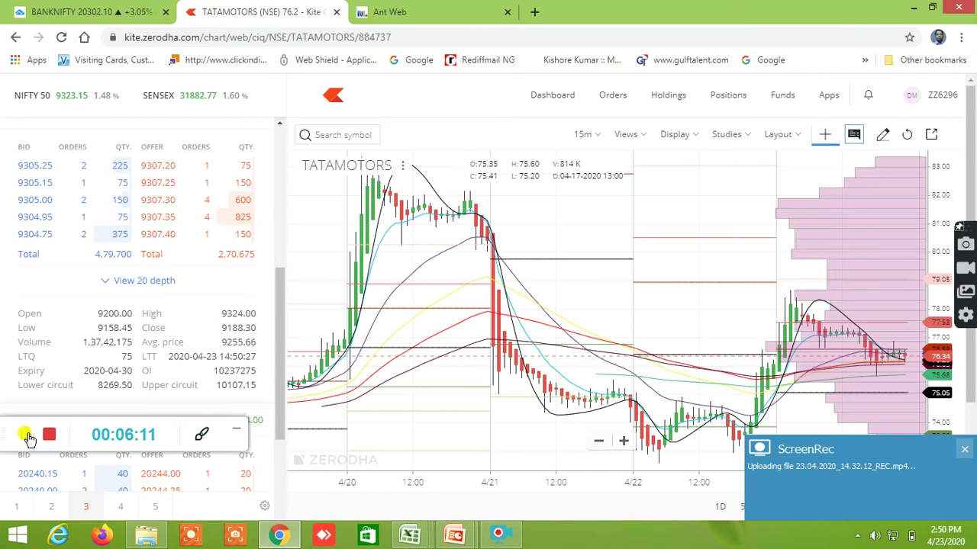
click(29, 438)
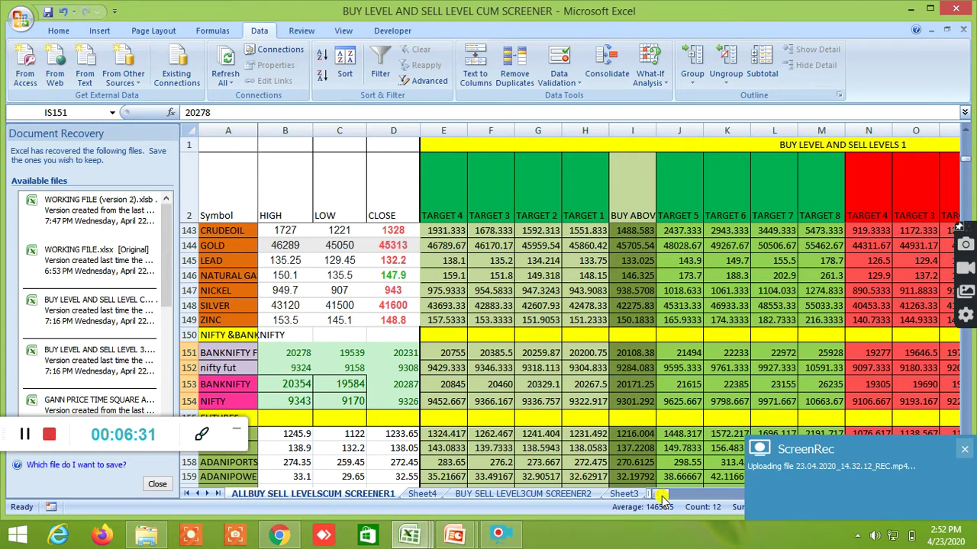
- Examine the NIFTY and BANKNIFTY rows across the sell level, screener and Gann Square of 9 columns in the workbook
drag(667, 494, 669, 495)
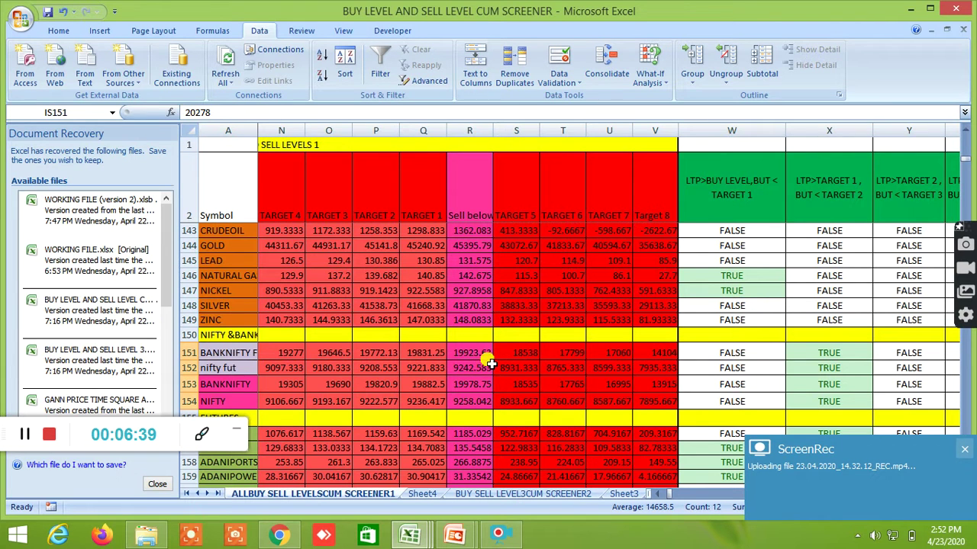
drag(672, 494, 747, 509)
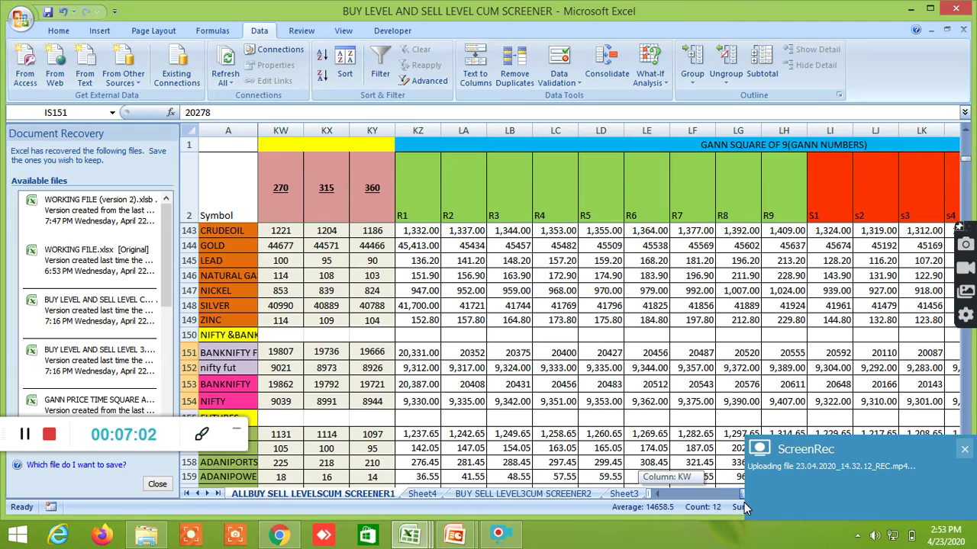
- Examine the NIFTY and BANKNIFTY rows in the 360 degree price analysis, Gann intraday time and number-based buy/sell level columns
drag(744, 502, 769, 497)
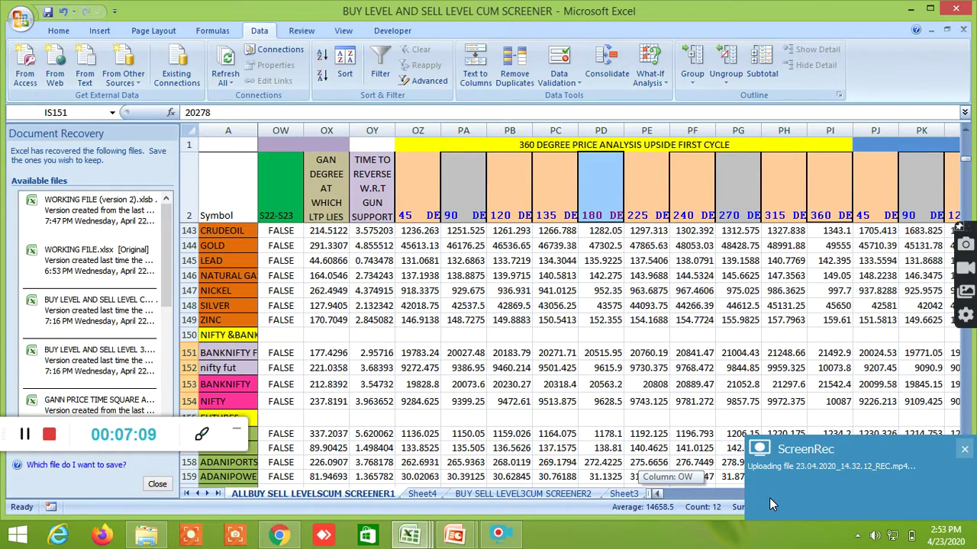
drag(770, 498, 789, 499)
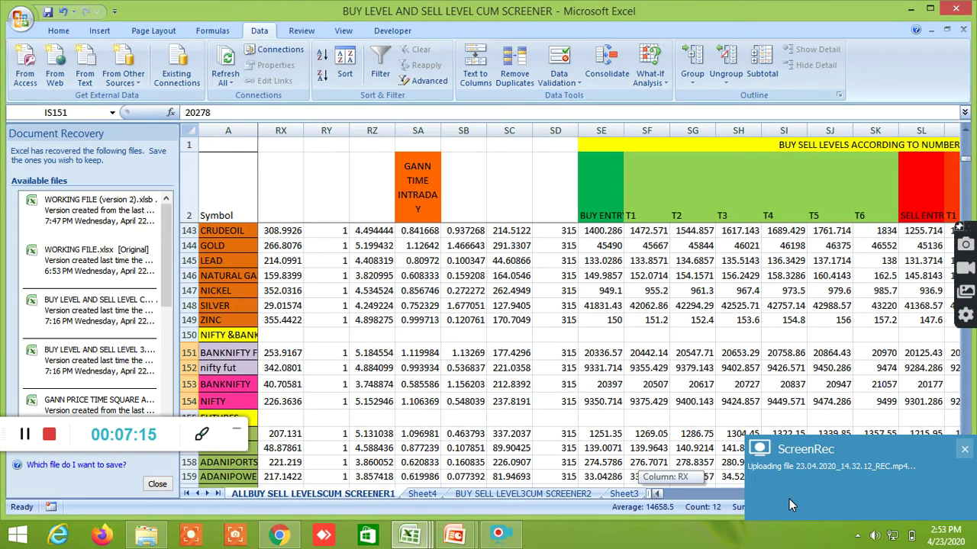
drag(789, 499, 801, 498)
- Open the INSIDE THE BAR WITH NR7 sheet and examine the NIFTY and BANKNIFTY rows across the support and 12.5 to 67.5 degree columns
click(637, 494)
click(639, 494)
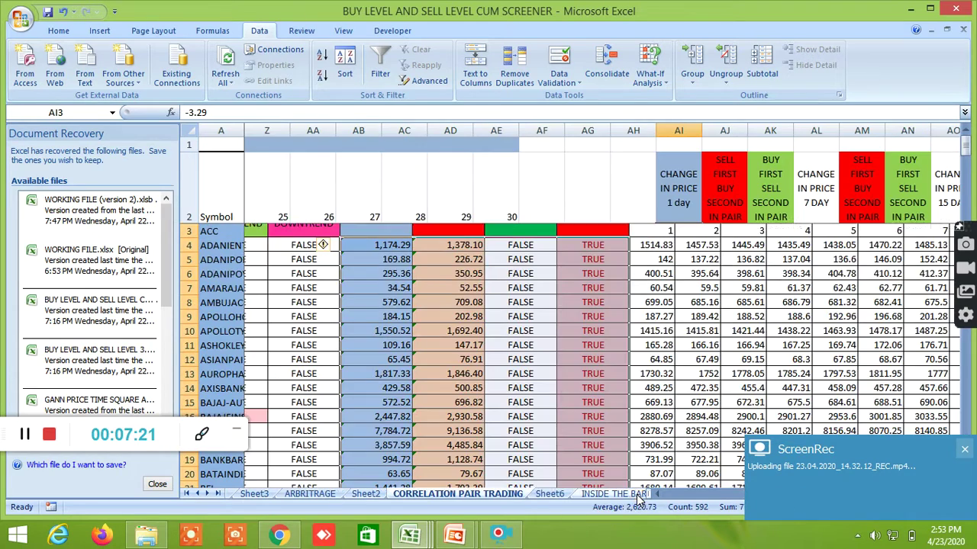
click(640, 494)
drag(665, 498, 854, 499)
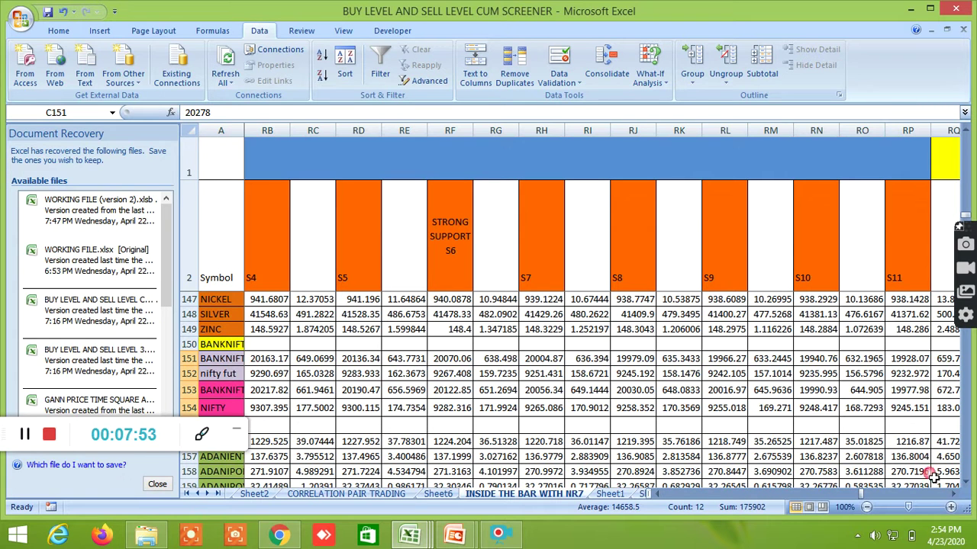
click(953, 494)
click(953, 495)
click(954, 494)
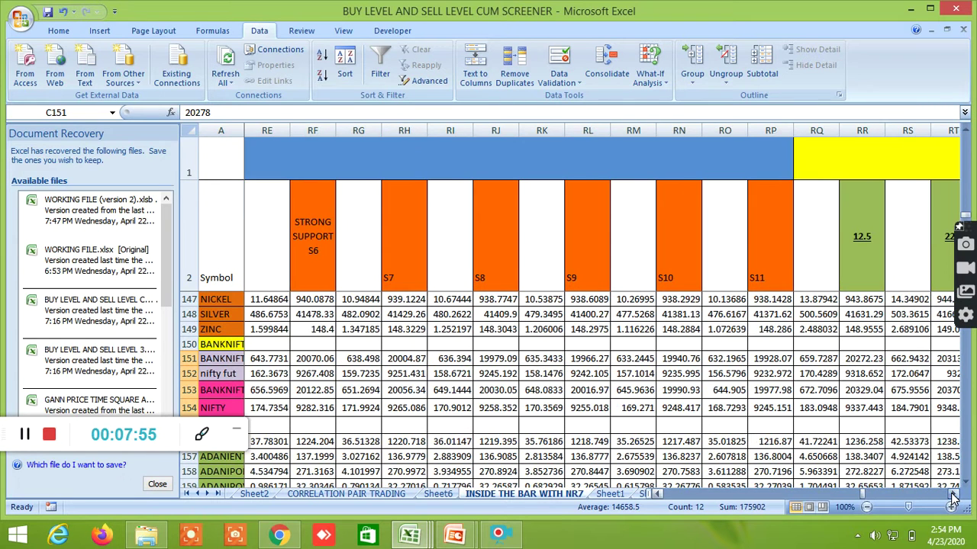
click(953, 494)
click(953, 495)
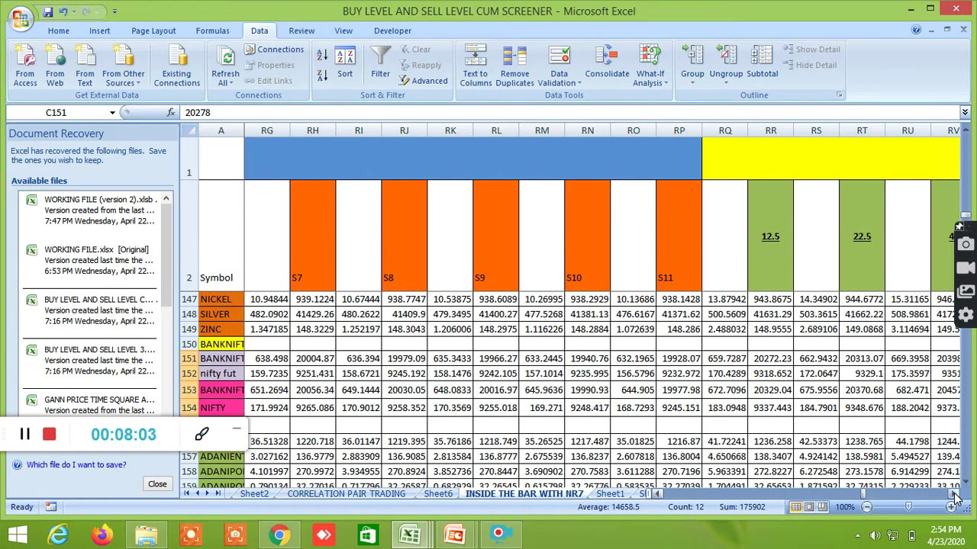
click(956, 496)
click(956, 496)
click(956, 496)
click(956, 496)
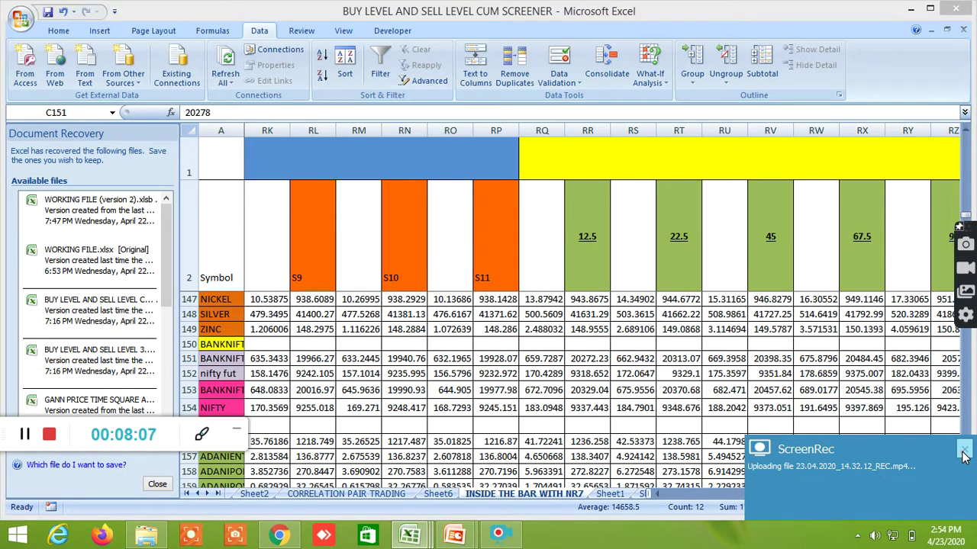
- Try to dismiss the ScreenRec upload notification covering the worksheet
click(960, 456)
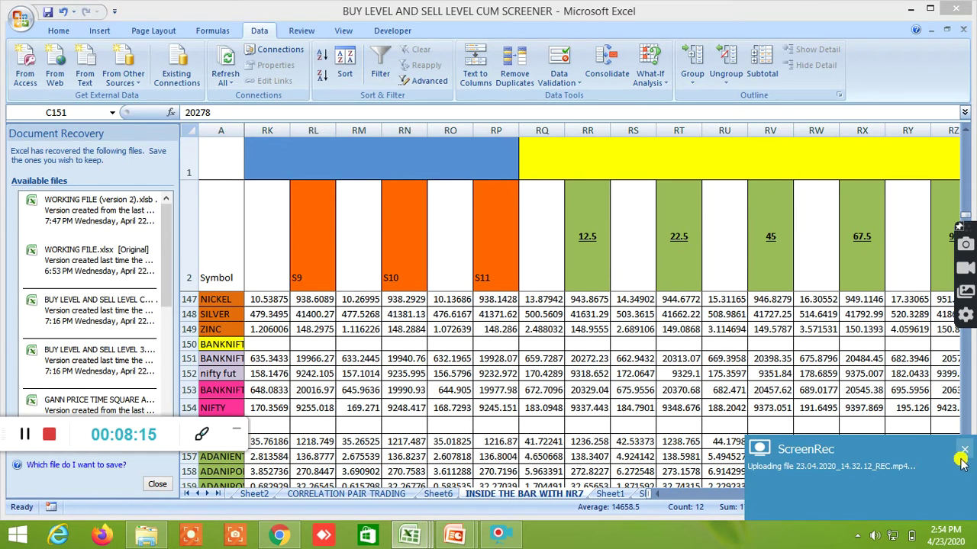
click(964, 452)
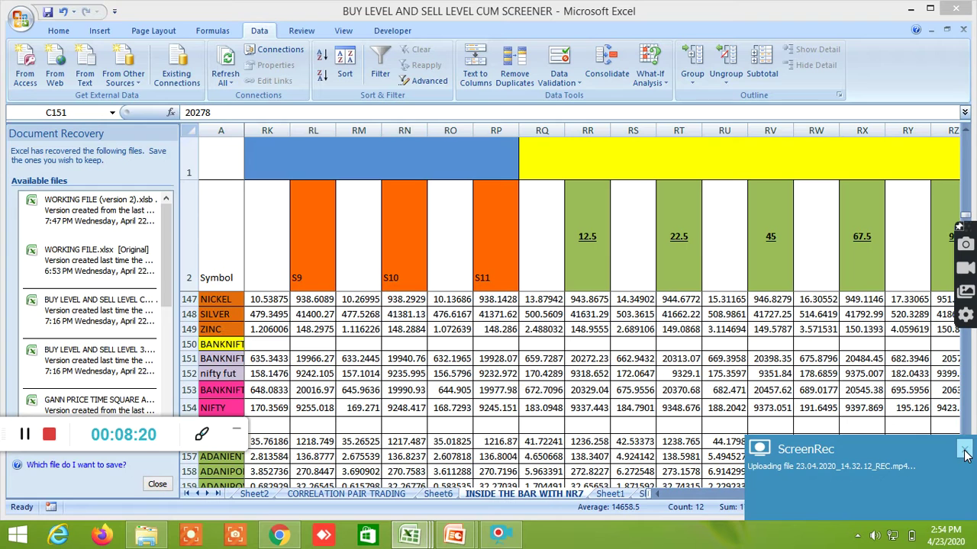
click(965, 453)
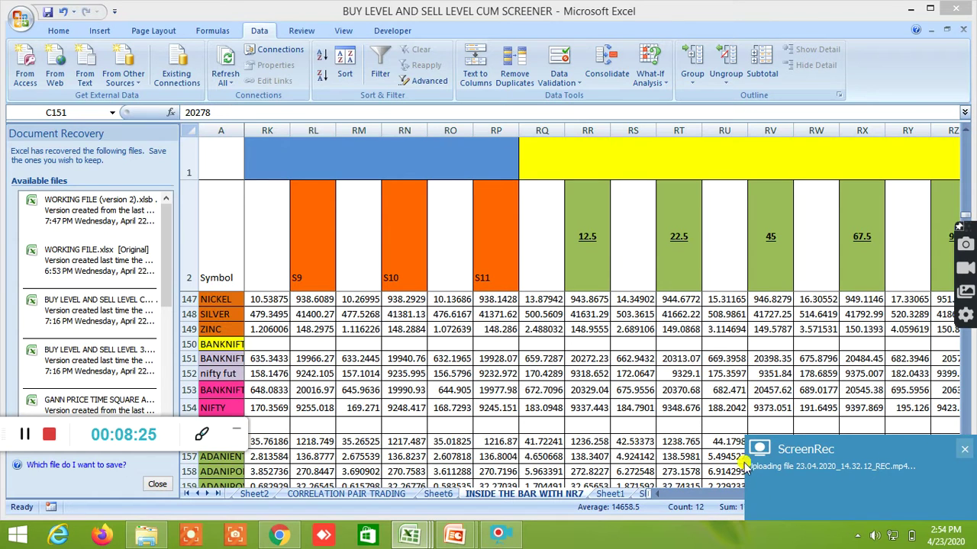
click(965, 450)
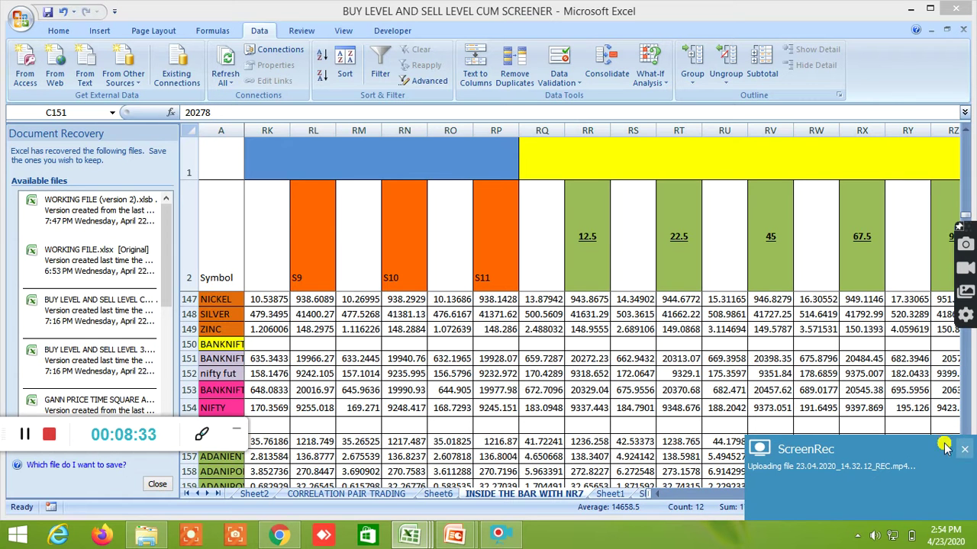
click(960, 454)
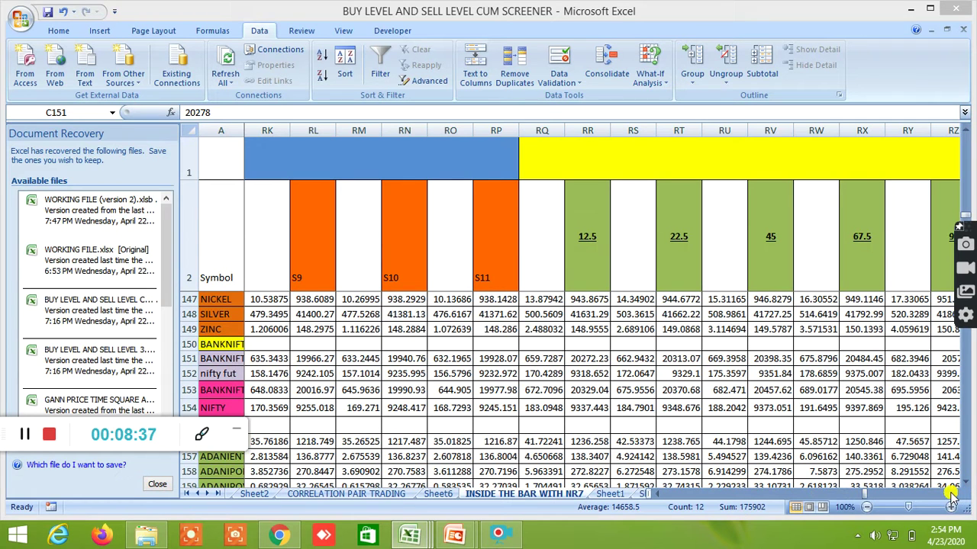
- Examine the nifty fut row across the Gann angle volatility columns, from resistance R10 through support S11 to the 22.5 degree level
click(953, 493)
click(953, 493)
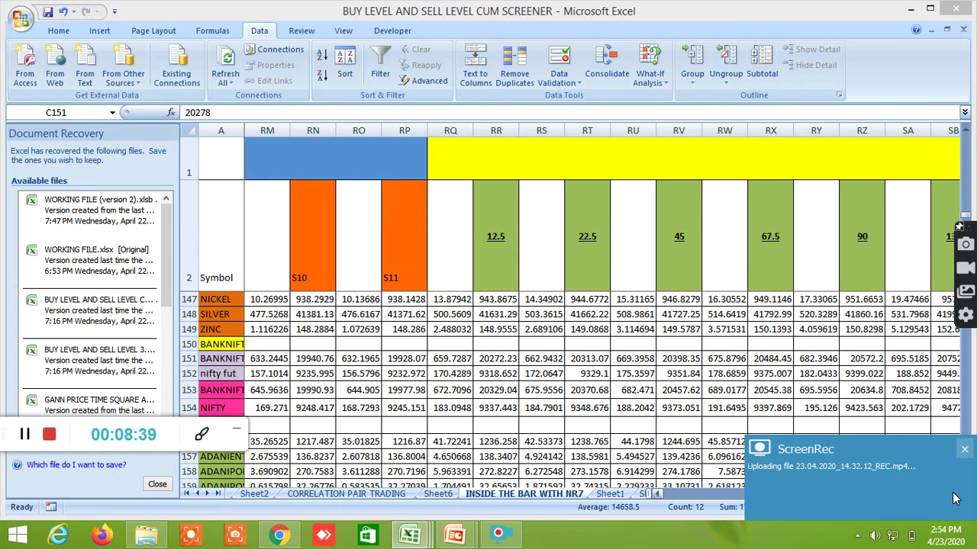
click(922, 498)
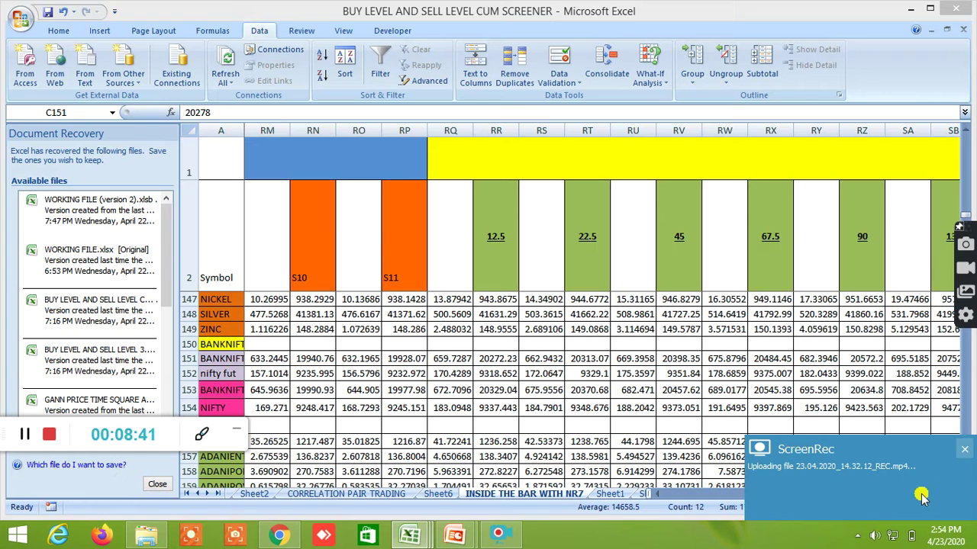
click(731, 498)
click(730, 496)
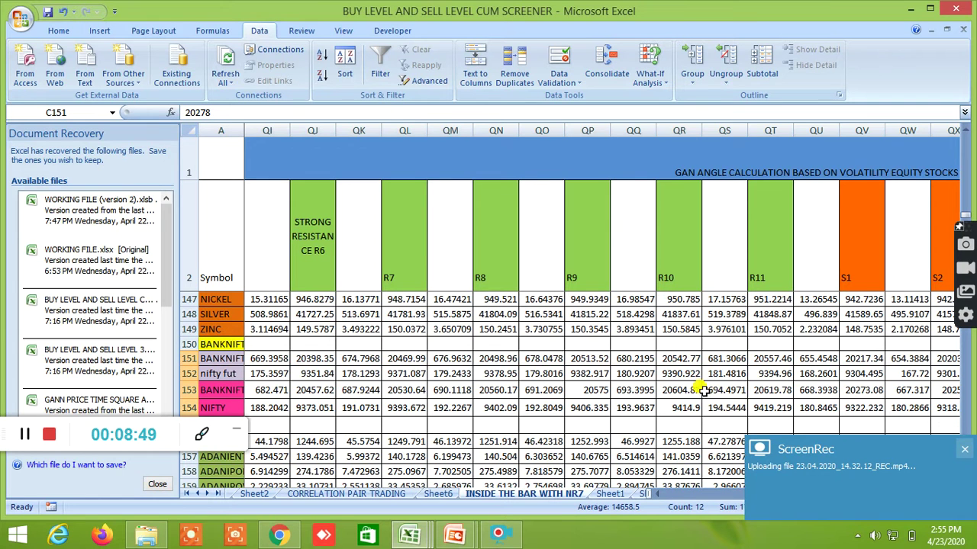
click(721, 374)
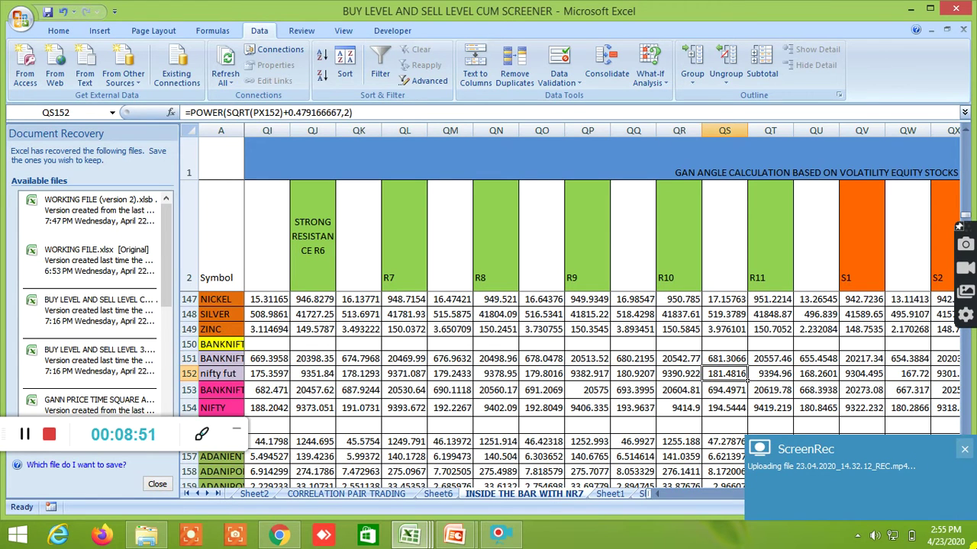
key(Right)
key(Right)
key(Right)
key(Right)
key(Right)
key(Right)
key(Right)
key(Right)
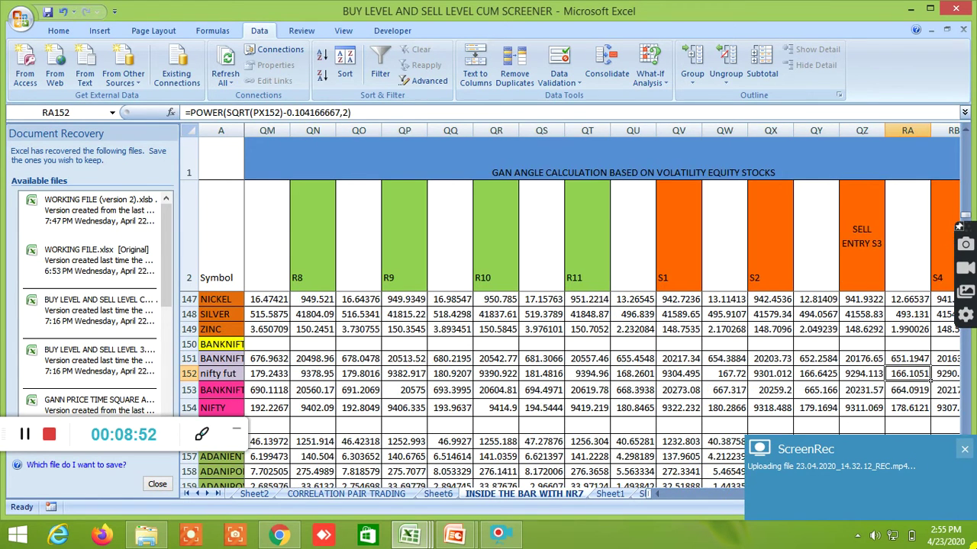
key(Right)
key(Right)
key(Right)
key(Right)
key(Right)
key(Right)
key(Right)
key(Right)
key(Right)
key(Right)
key(Right)
key(Right)
key(Right)
key(Right)
key(Right)
key(Right)
key(Right)
key(Right)
key(Right)
key(Right)
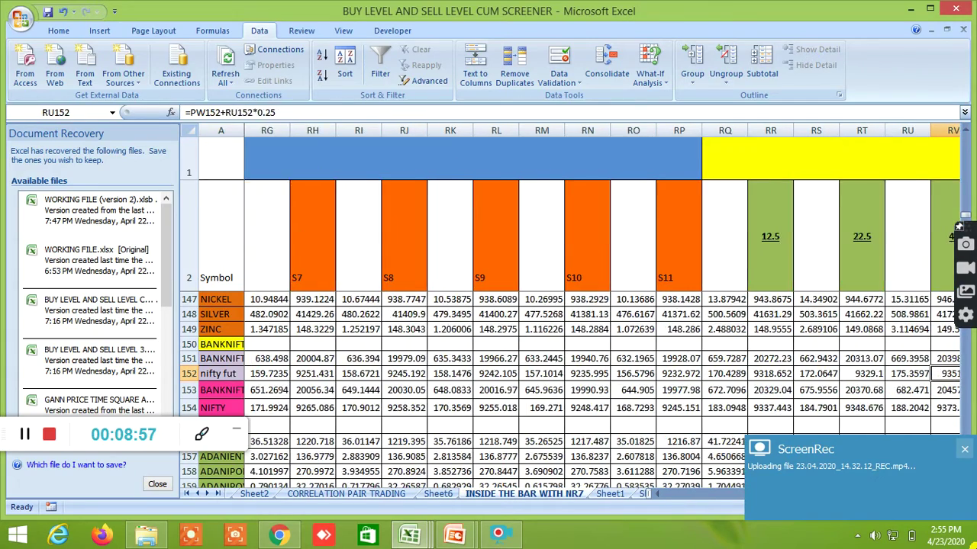
- Examine the nifty fut row across the Gann degree volatility columns, from the upside 45 degree level to the downside 45 degree level
key(Right)
key(Right)
key(Right)
key(Right)
key(Right)
key(Right)
key(Right)
key(Right)
key(Right)
key(Right)
key(Right)
key(Right)
key(Right)
key(Right)
key(Right)
key(Right)
key(Right)
key(Right)
key(Right)
key(Right)
key(Right)
key(Right)
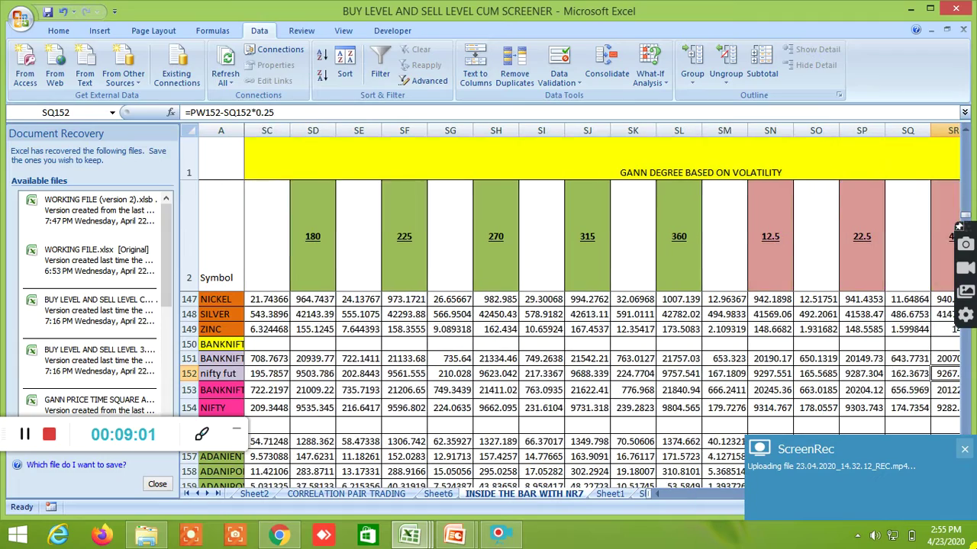
key(Right)
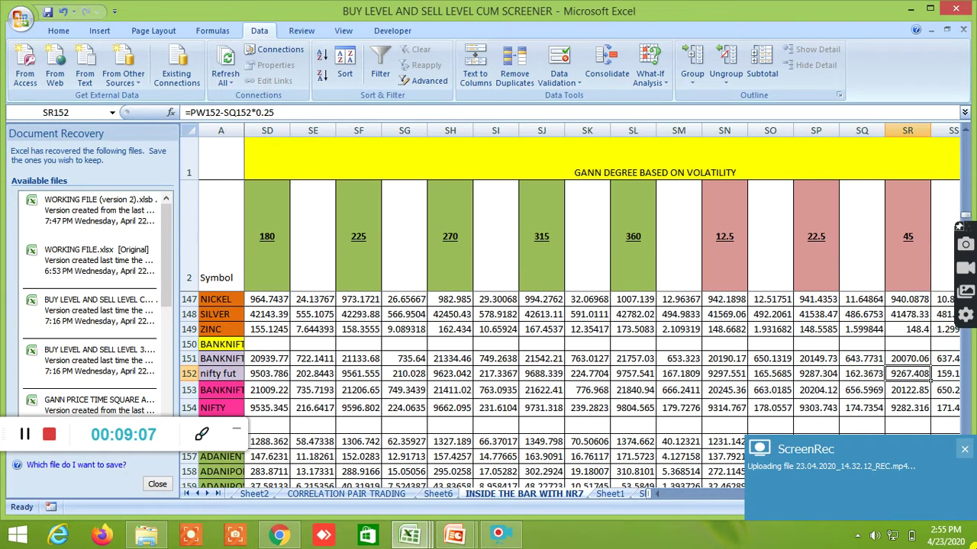
- Check the NIFTY APR FUT latest price on the Kite page in Chrome
click(281, 536)
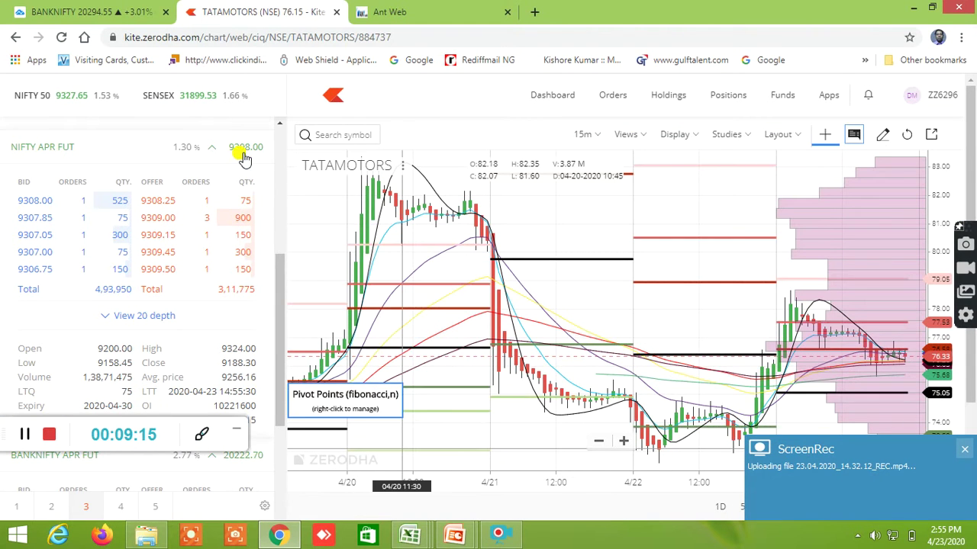
mouse_move(254, 464)
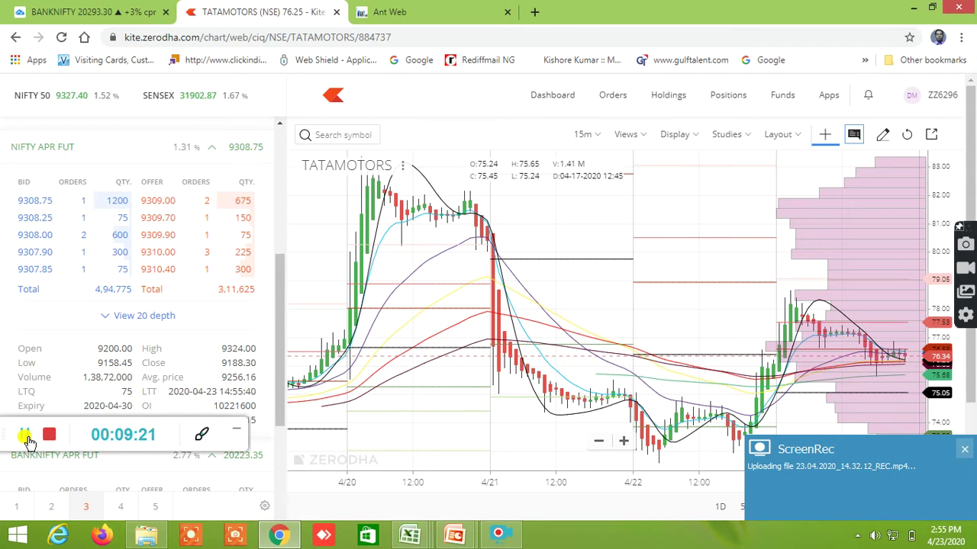
click(27, 441)
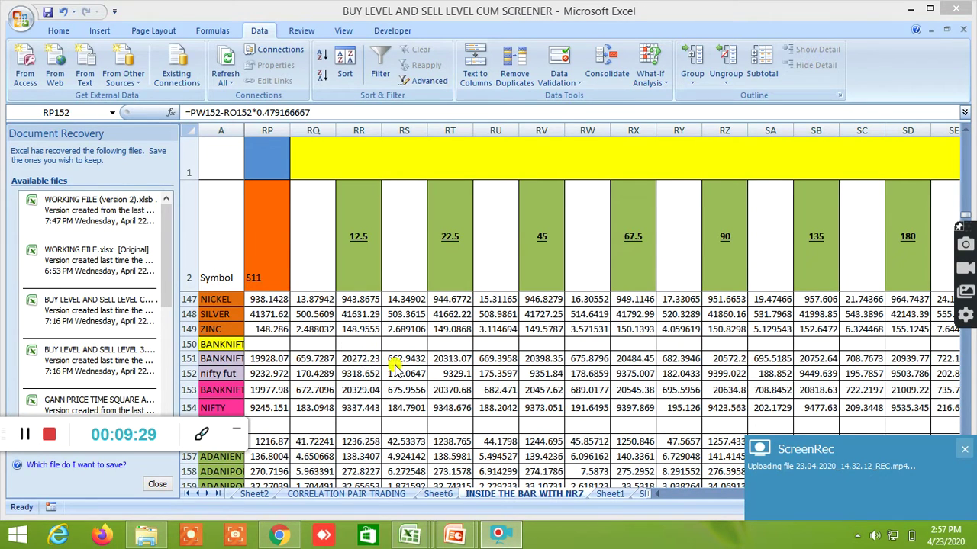
- Examine the BANKNIFTY futures row in the Excel workbook across the Gann degree columns, from upside 225 to downside 22.5
click(948, 360)
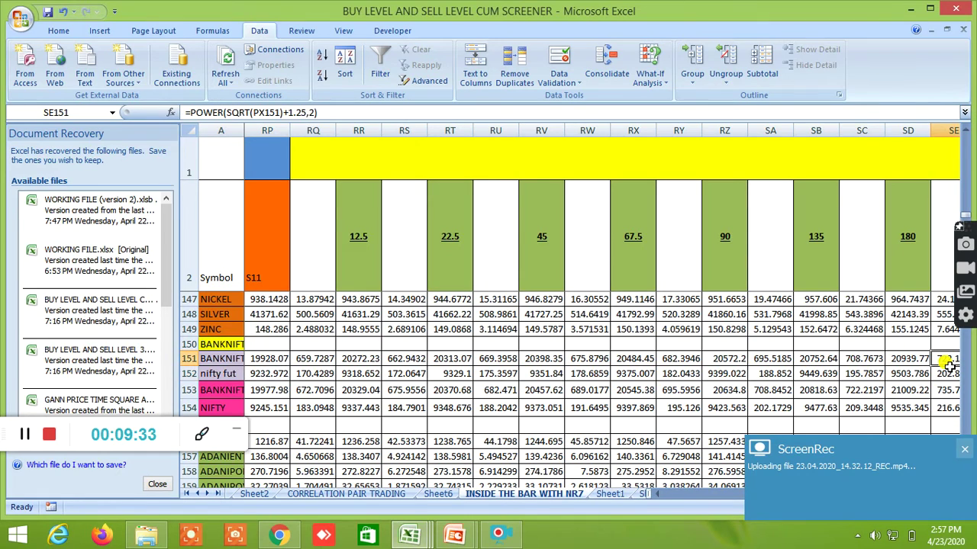
key(Right)
key(Right)
key(Right)
key(Right)
key(Right)
key(Right)
key(Right)
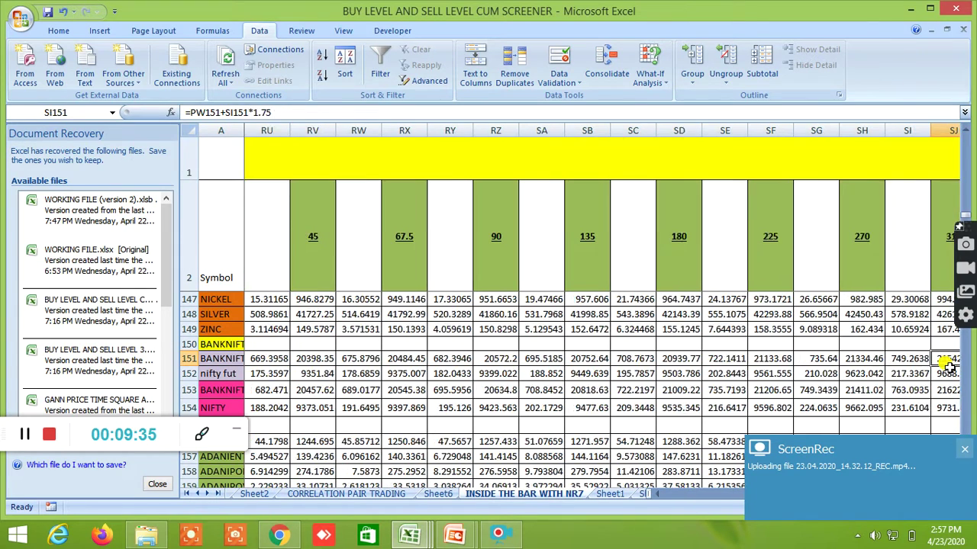
key(Right)
key(Right)
key(Right)
key(Right)
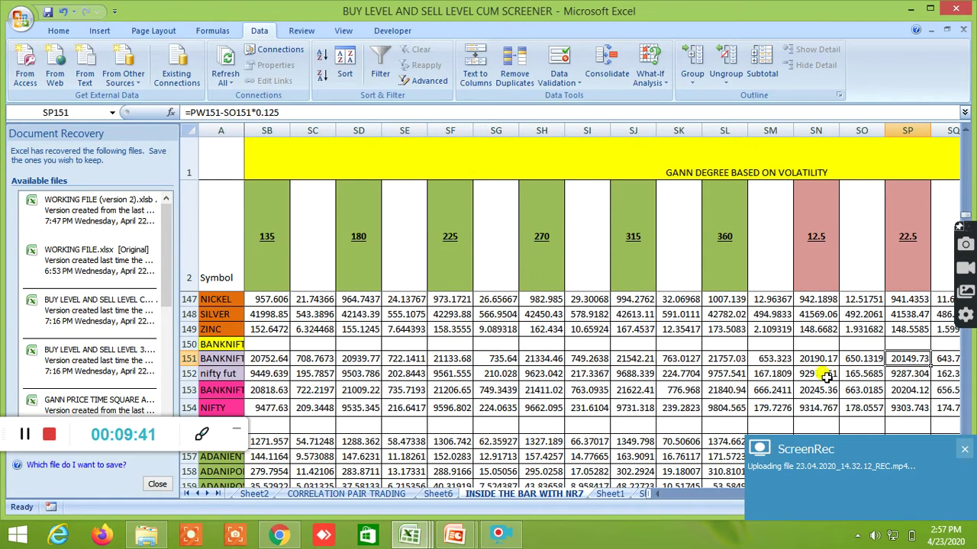
- Check the NIFTY APR FUT and BANKNIFTY APR FUT quotes and price charts on the Kite page in Chrome
click(294, 538)
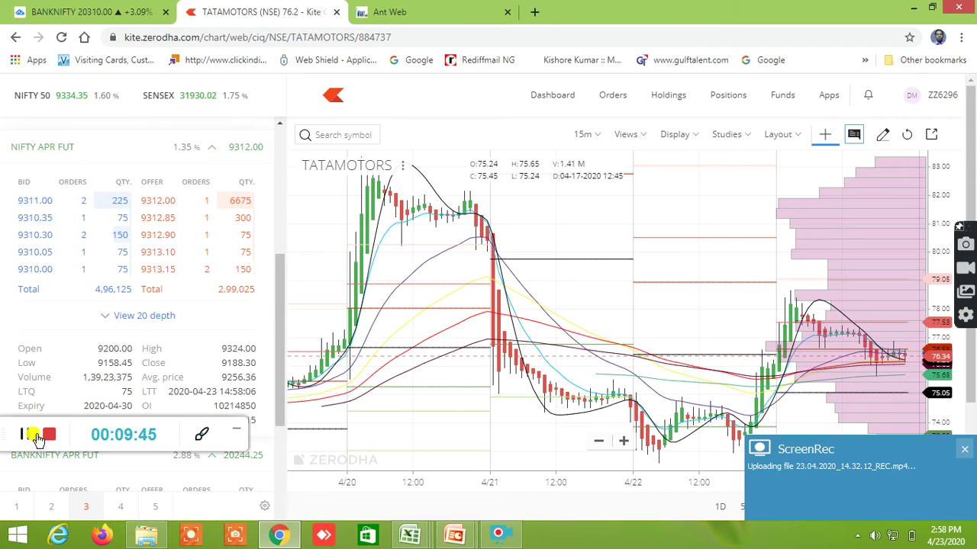
drag(28, 429, 412, 263)
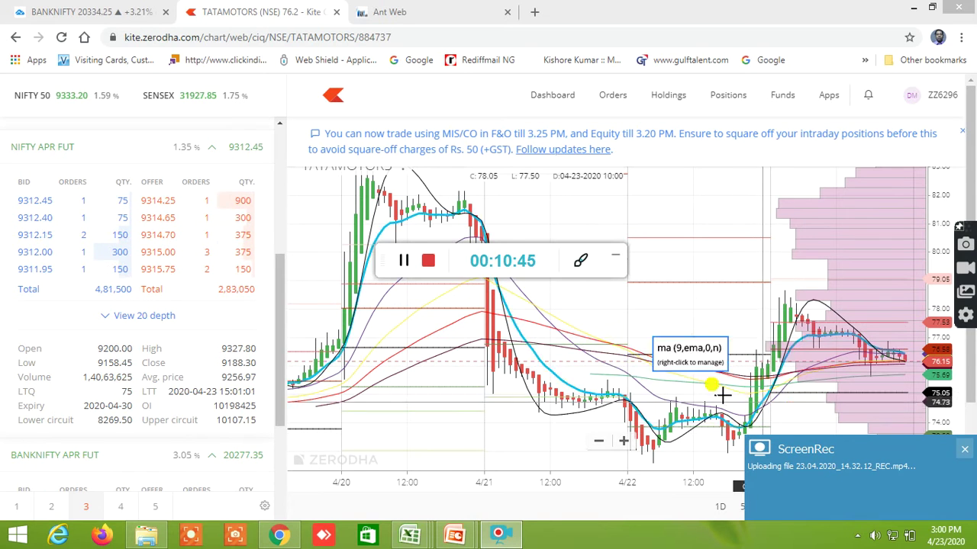
click(405, 261)
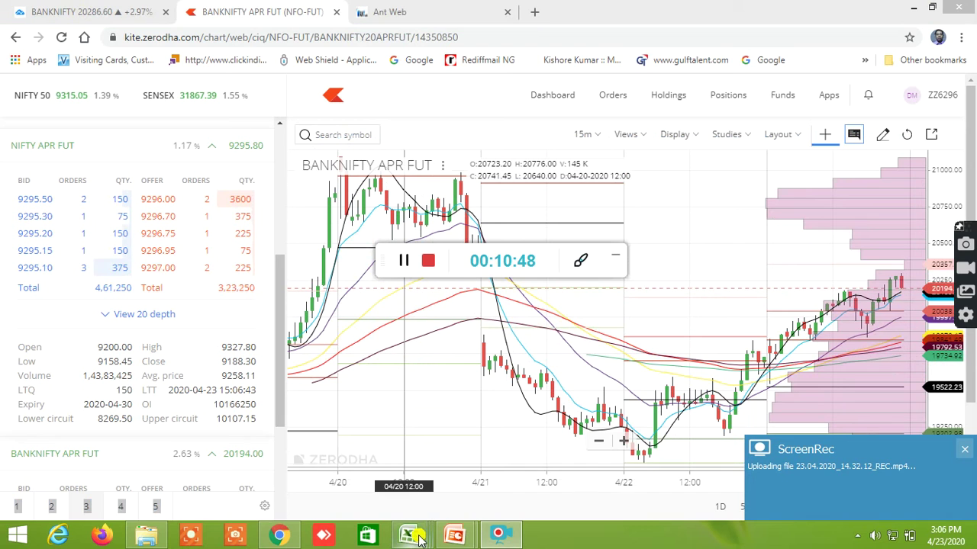
mouse_move(418, 539)
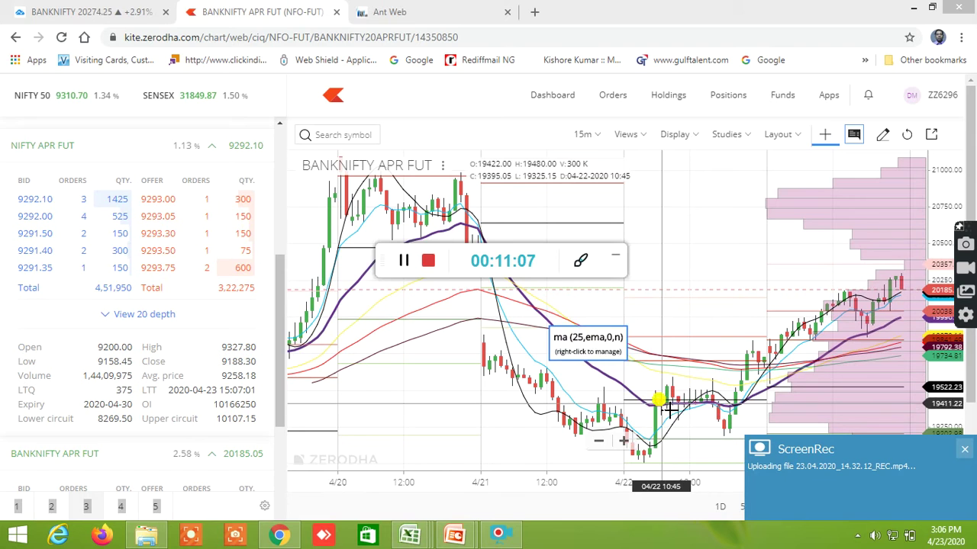
click(404, 263)
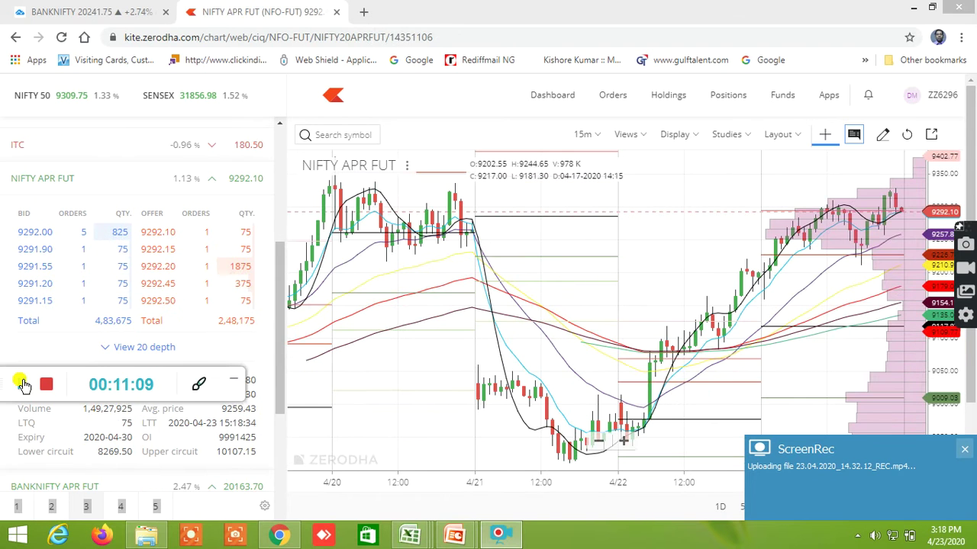